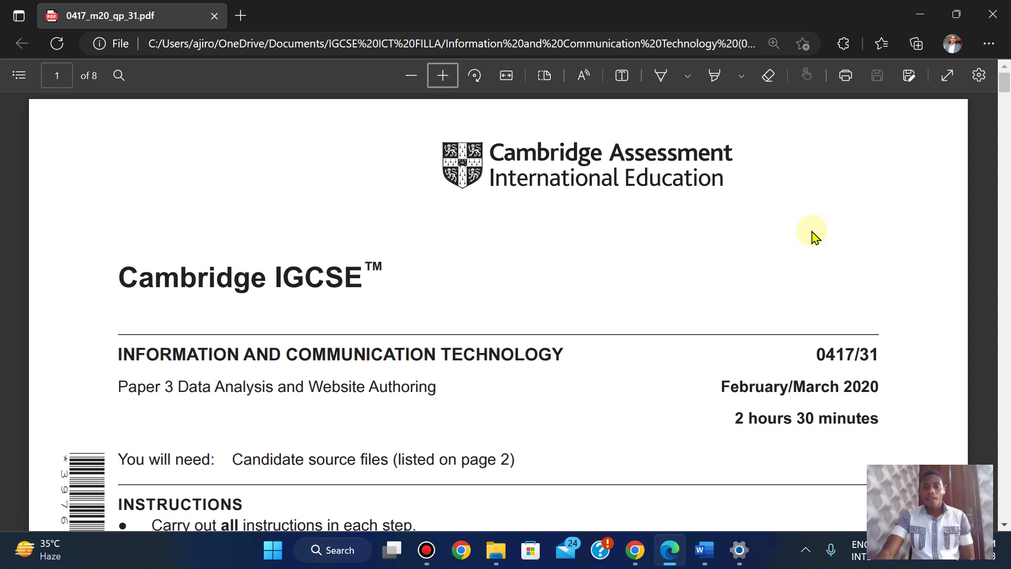
Look through the opening pages of the exam paper for the Task 1 evidence document instructions.
{"action": "scroll", "coordinate": [812, 237], "scroll_direction": "down", "scroll_amount": 8}
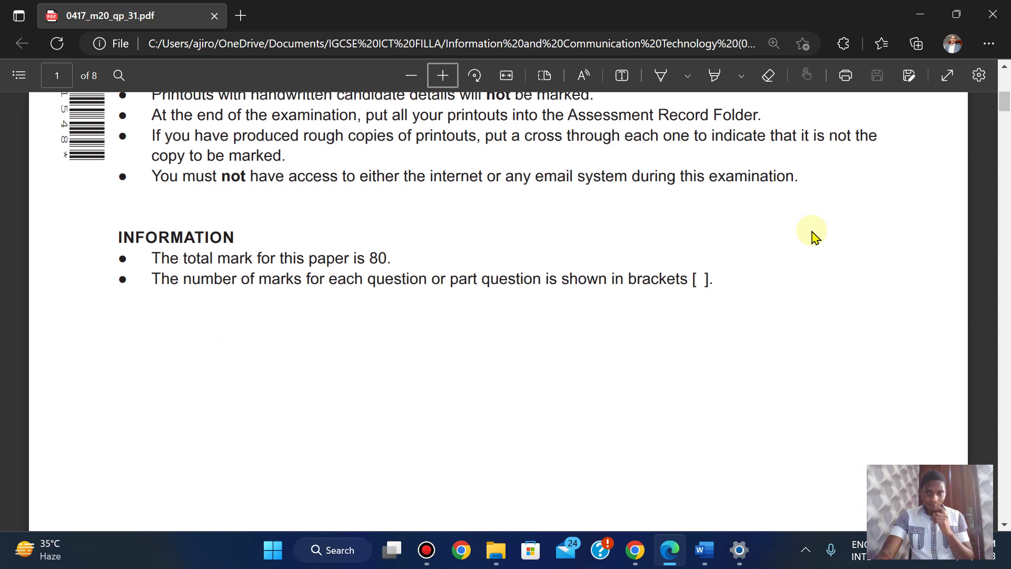
{"action": "scroll", "coordinate": [813, 237], "scroll_direction": "down", "scroll_amount": 8}
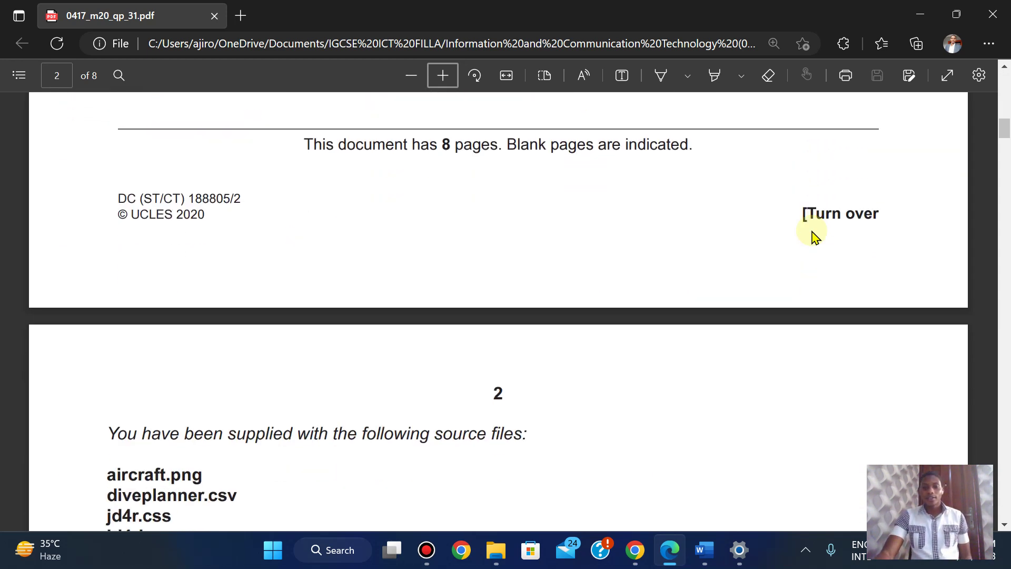
{"action": "scroll", "coordinate": [813, 237], "scroll_direction": "down", "scroll_amount": 8}
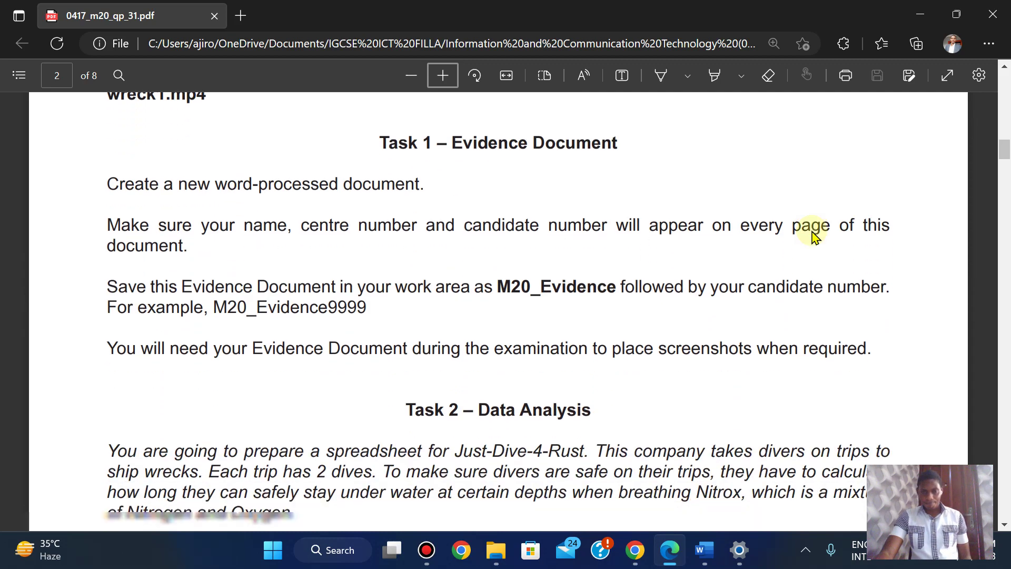
{"action": "scroll", "coordinate": [813, 238], "scroll_direction": "down", "scroll_amount": 10}
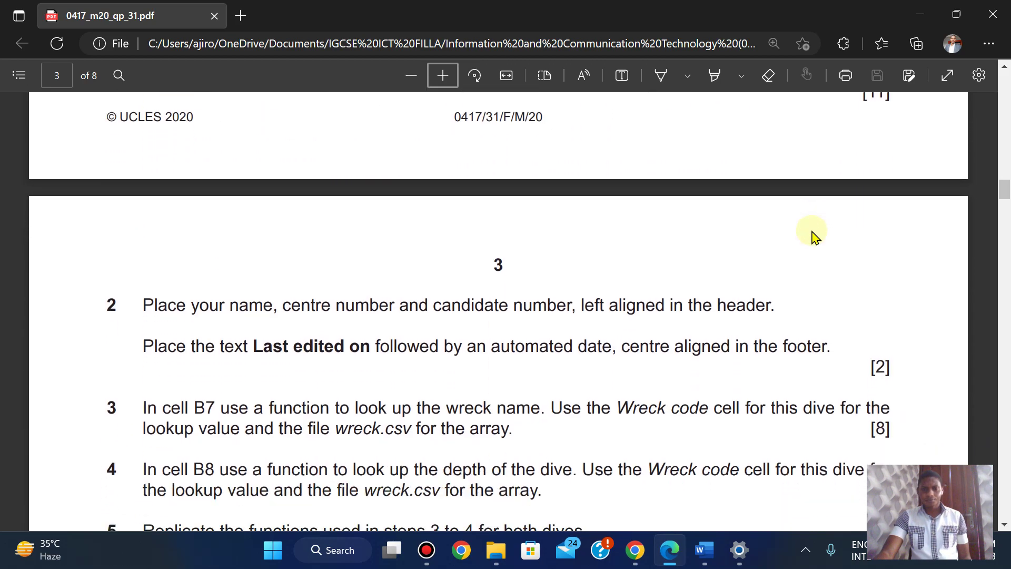
{"action": "scroll", "coordinate": [813, 237], "scroll_direction": "up", "scroll_amount": 8}
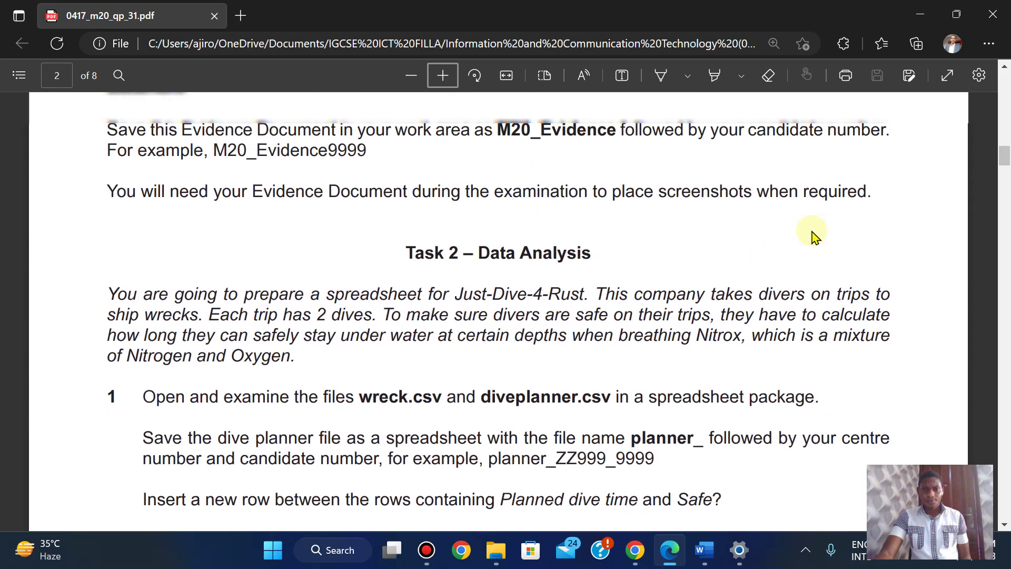
{"action": "scroll", "coordinate": [813, 237], "scroll_direction": "up", "scroll_amount": 5}
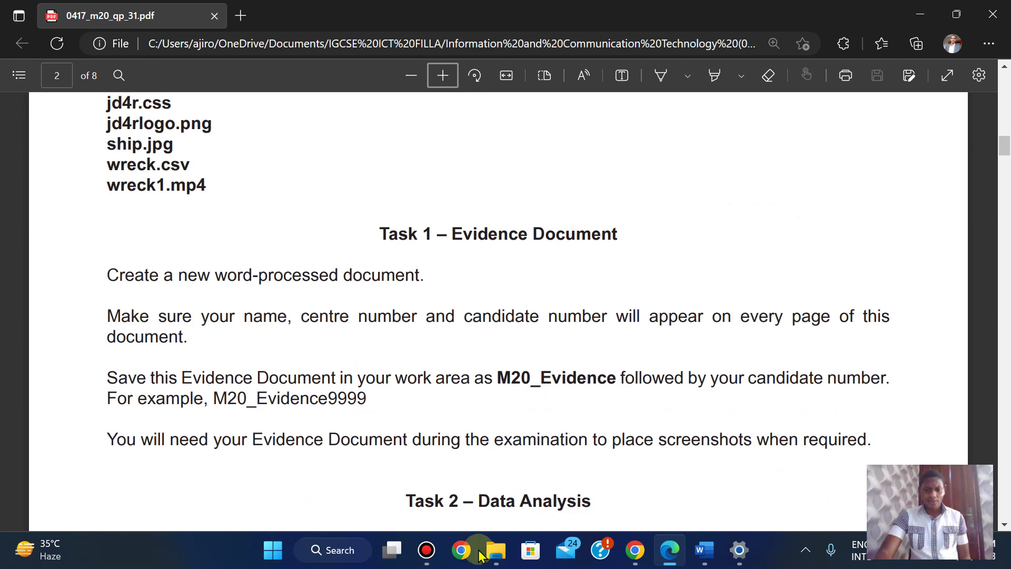
Open the M20_Evidence Word document from the source files folder and compare it with the Task 1 instructions in the exam paper.
{"action": "left_click", "coordinate": [495, 551]}
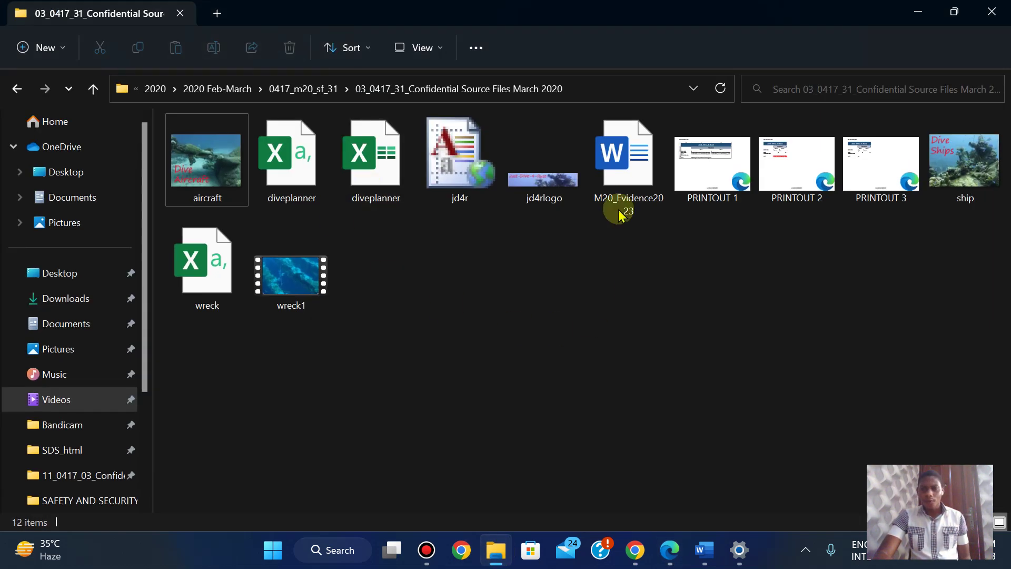
{"action": "double_click", "coordinate": [620, 214]}
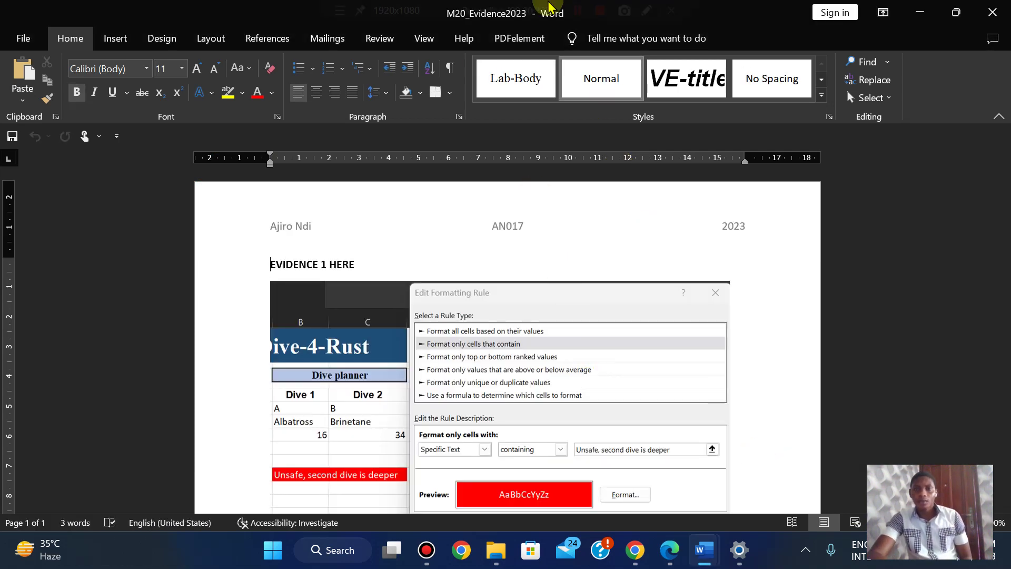
{"action": "scroll", "coordinate": [815, 343], "scroll_direction": "down", "scroll_amount": 1}
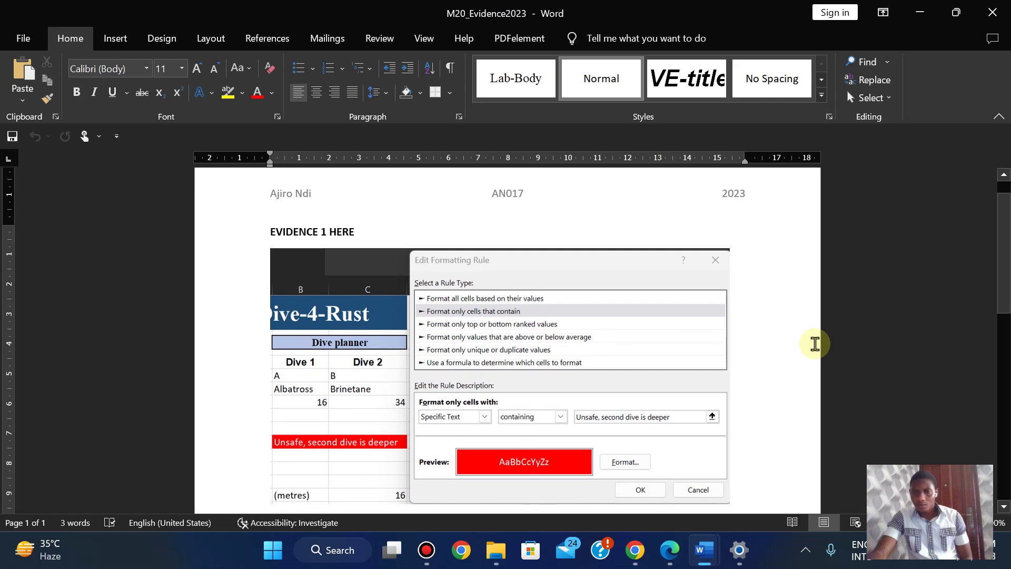
{"action": "key", "text": "ctrl+Home"}
{"action": "key", "text": "Down"}
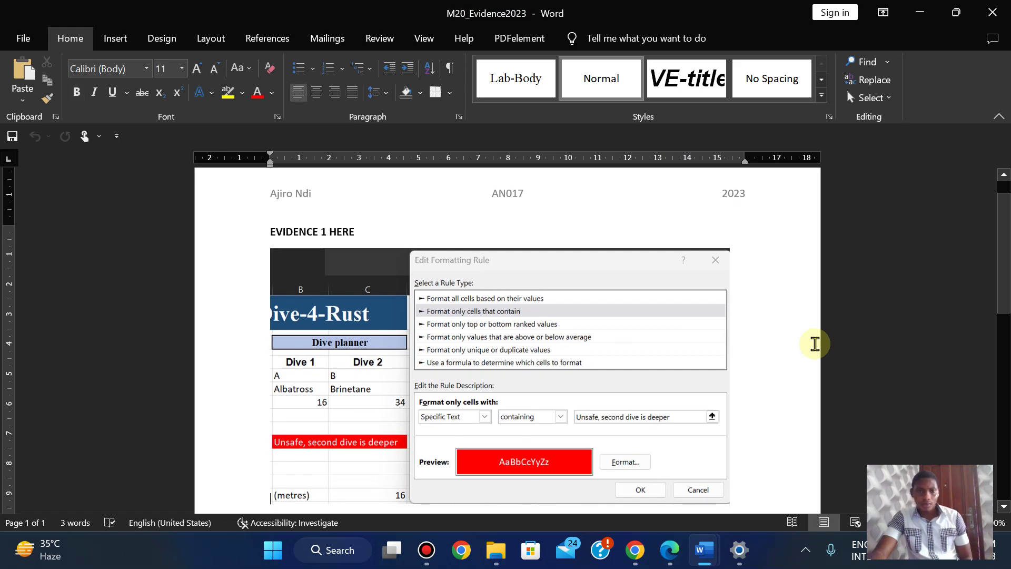
{"action": "left_click_drag", "start_coordinate": [1005, 216], "coordinate": [1004, 186]}
{"action": "left_click", "coordinate": [669, 550]}
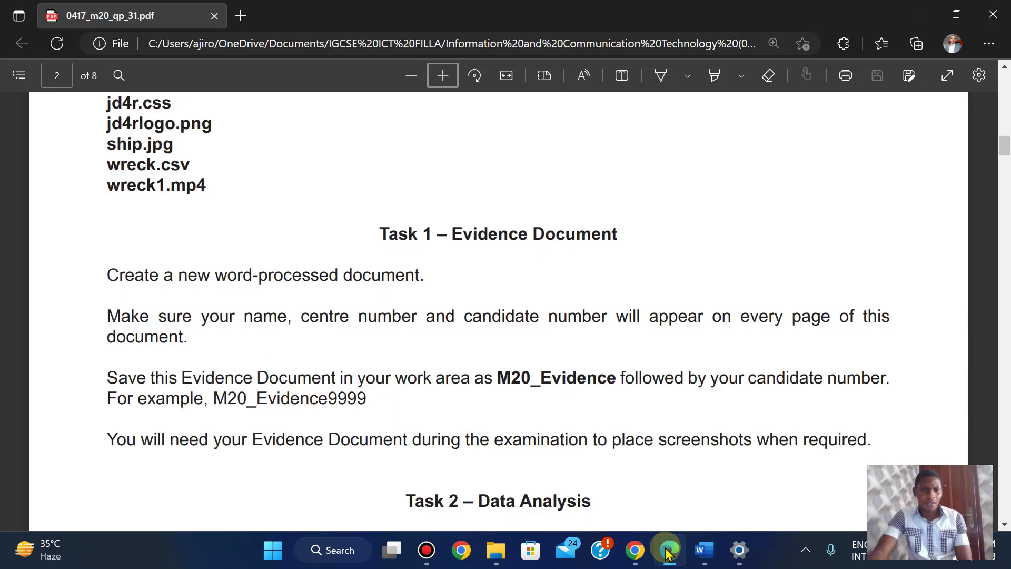
{"action": "left_click", "coordinate": [668, 552]}
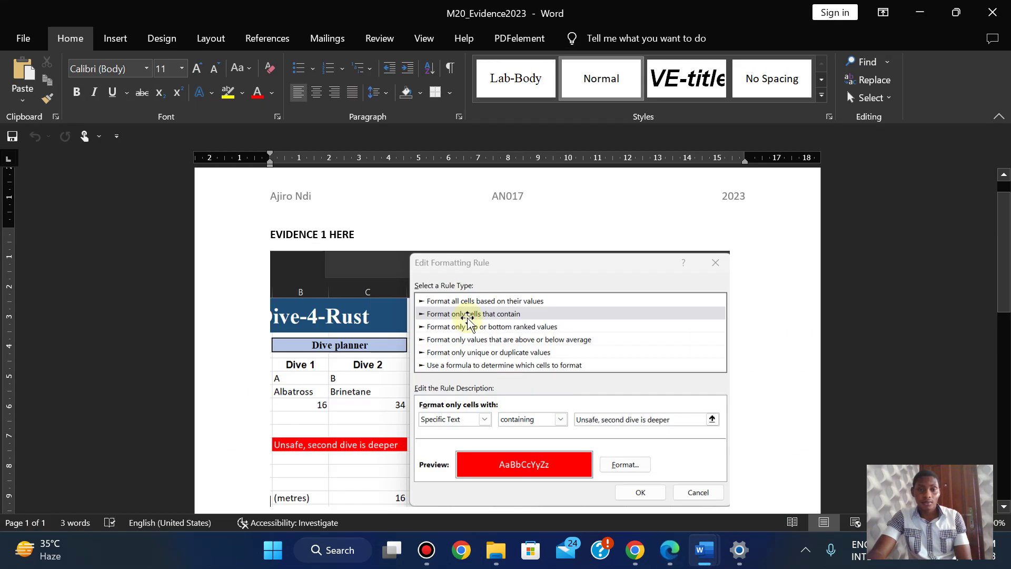
Change the heading above the screenshot to "EVIDENCE 1:".
{"action": "left_click", "coordinate": [368, 228]}
{"action": "key", "text": "BackSpace"}
{"action": "key", "text": "BackSpace"}
{"action": "key", "text": "BackSpace"}
{"action": "key", "text": "BackSpace"}
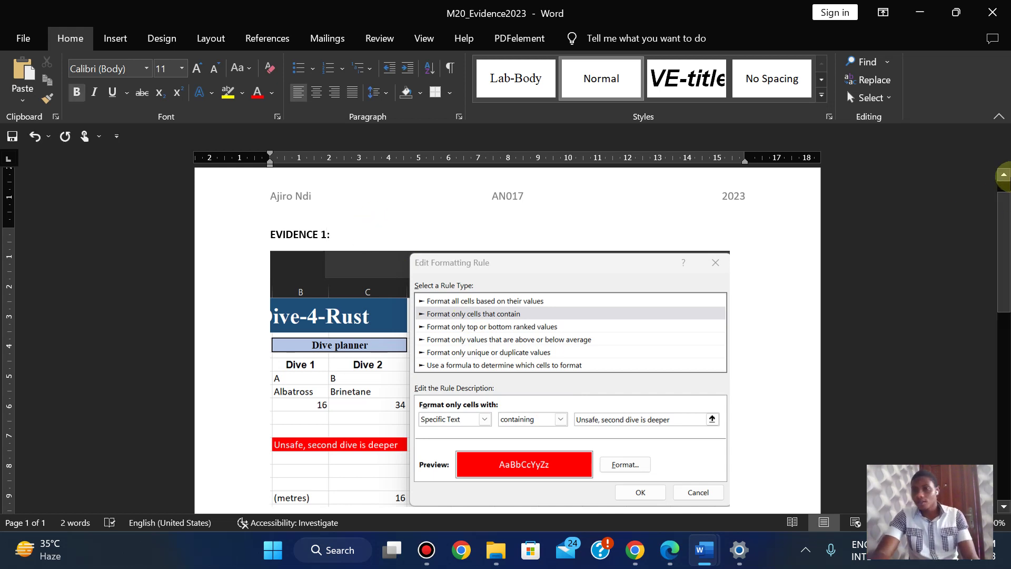
{"action": "mouse_move", "coordinate": [1007, 218]}
{"action": "left_mouse_down"}
{"action": "mouse_move", "coordinate": [1006, 319]}
{"action": "mouse_move", "coordinate": [1004, 220]}
{"action": "left_mouse_up"}
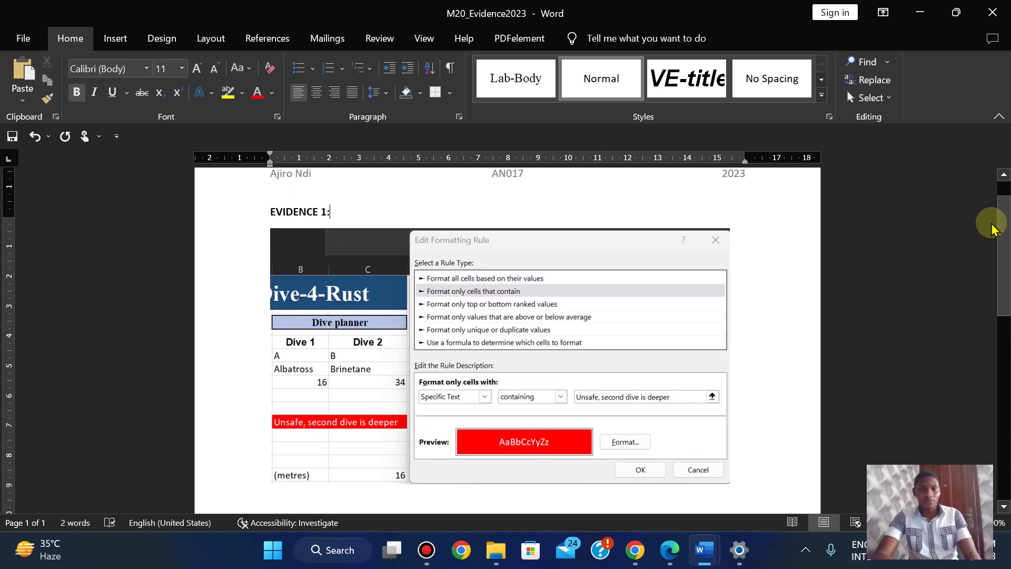
Copy the "EVIDENCE 1:" heading and paste it four times below the screenshot, with blank space between the copies.
{"action": "left_click_drag", "start_coordinate": [271, 227], "coordinate": [350, 227]}
{"action": "key", "text": "ctrl+c"}
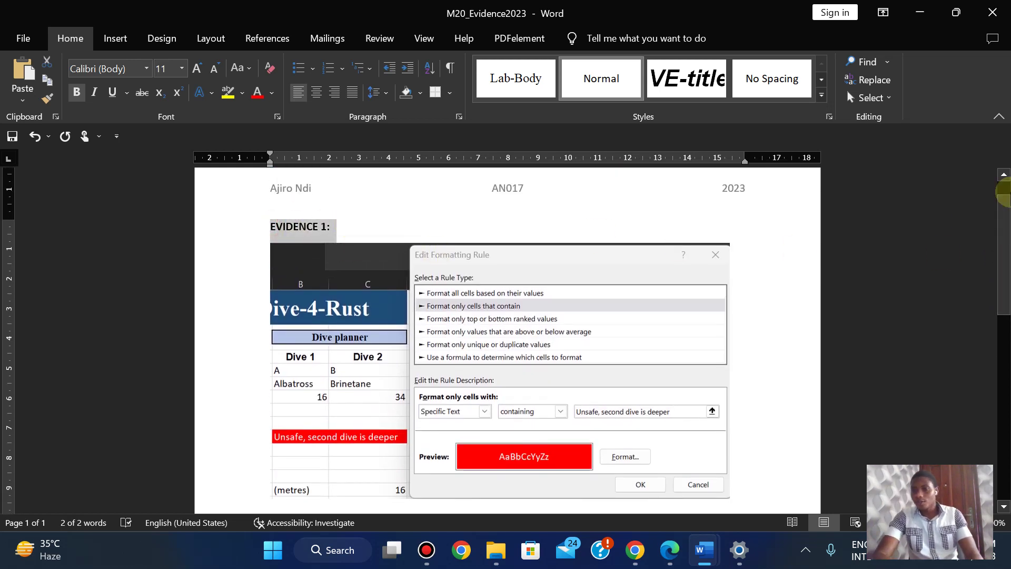
{"action": "left_click_drag", "start_coordinate": [1007, 274], "coordinate": [1004, 349]}
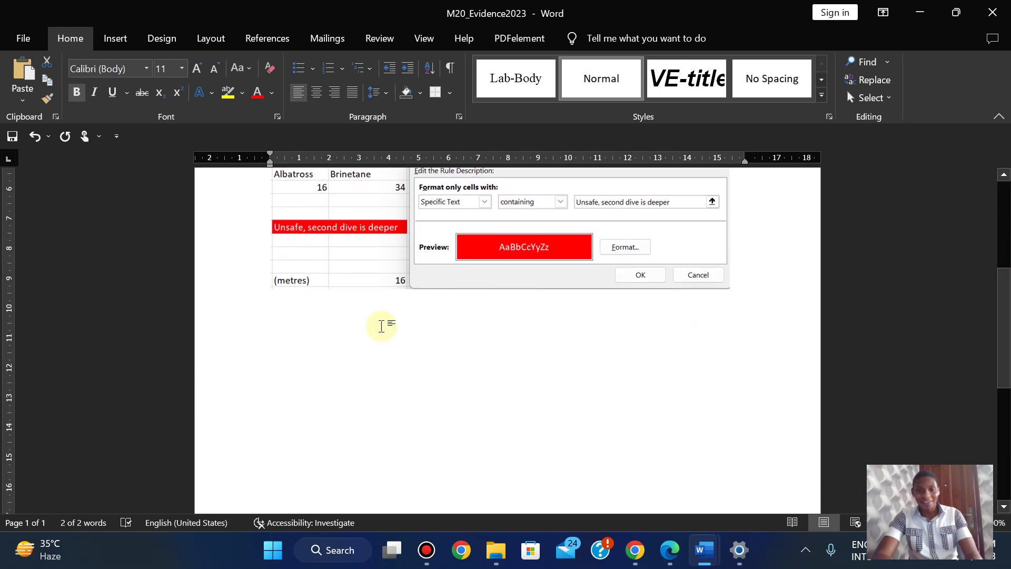
{"action": "left_click", "coordinate": [301, 319]}
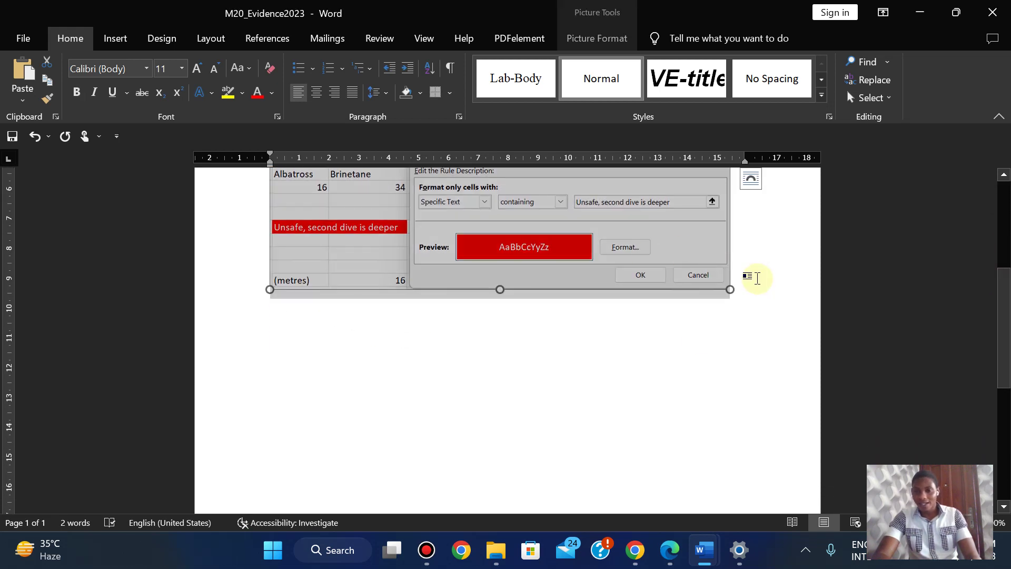
{"action": "left_click", "coordinate": [757, 278]}
{"action": "key", "text": "ctrl+z"}
{"action": "key", "text": "ctrl+z"}
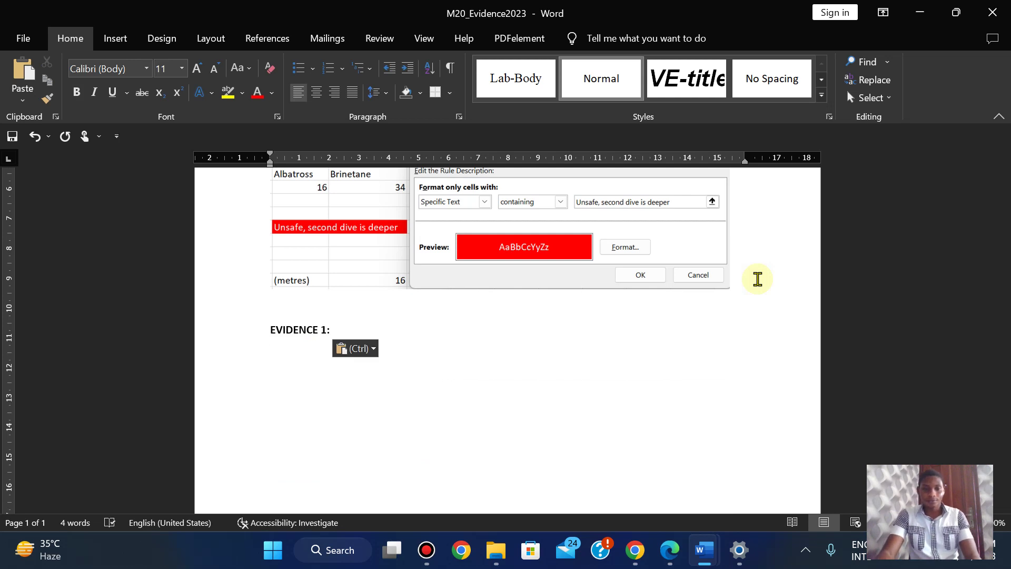
{"action": "key", "text": "Return"}
{"action": "key", "text": "ctrl+v"}
{"action": "key", "text": "Return"}
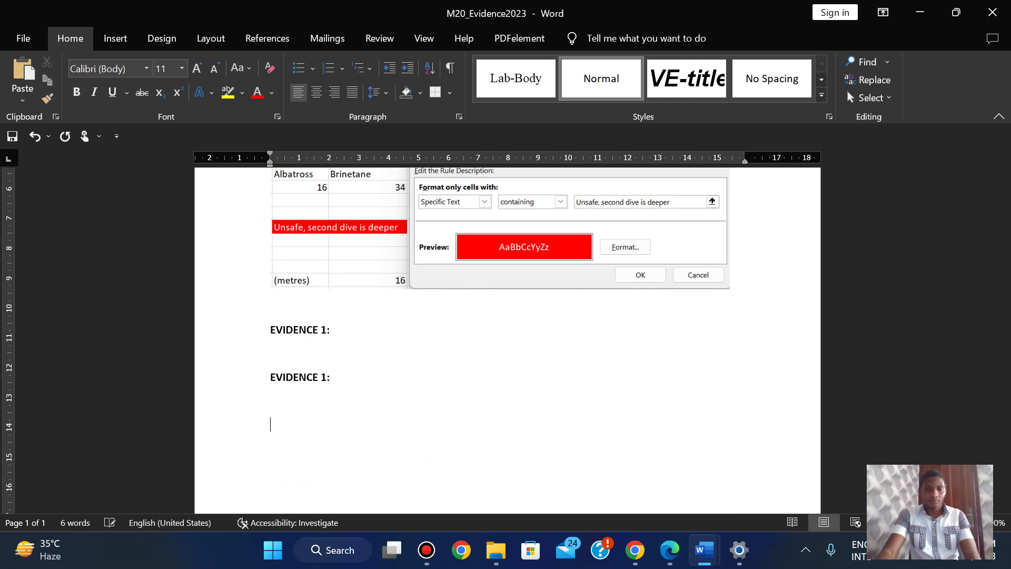
{"action": "key", "text": "ctrl+v"}
{"action": "key", "text": "Return"}
{"action": "key", "text": "ctrl+v"}
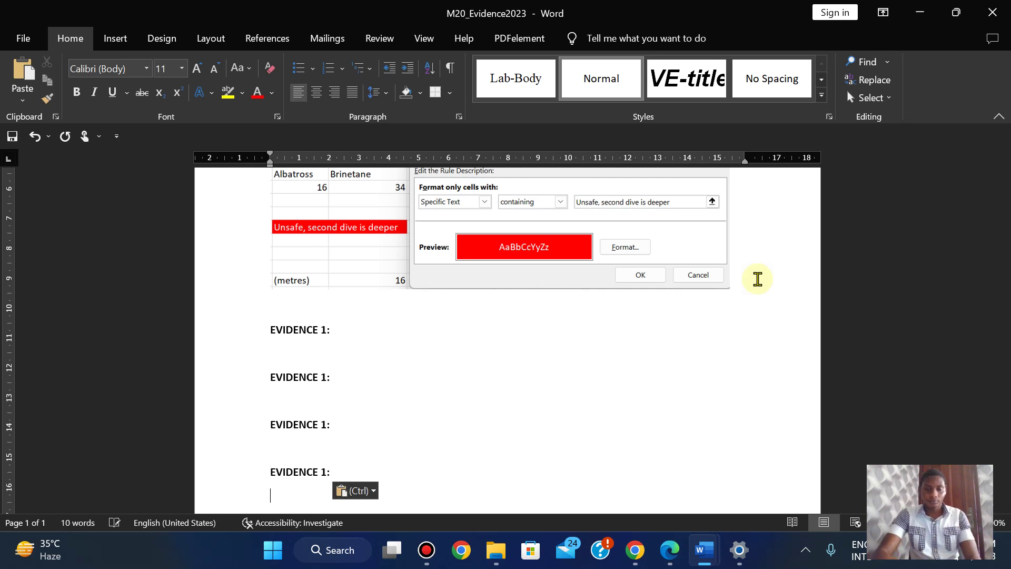
Renumber the four pasted headings as EVIDENCE 2:, EVIDENCE 3:, EVIDENCE 4: and EVIDENCE 5:.
{"action": "left_click", "coordinate": [325, 329]}
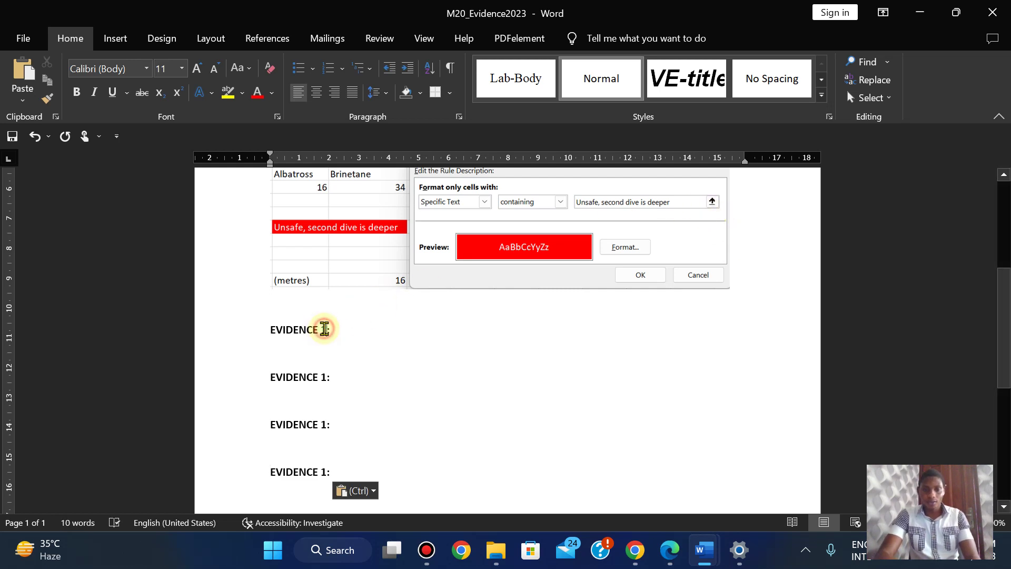
{"action": "key", "text": "BackSpace"}
{"action": "type", "text": "2"}
{"action": "key", "text": "Down"}
{"action": "key", "text": "Down"}
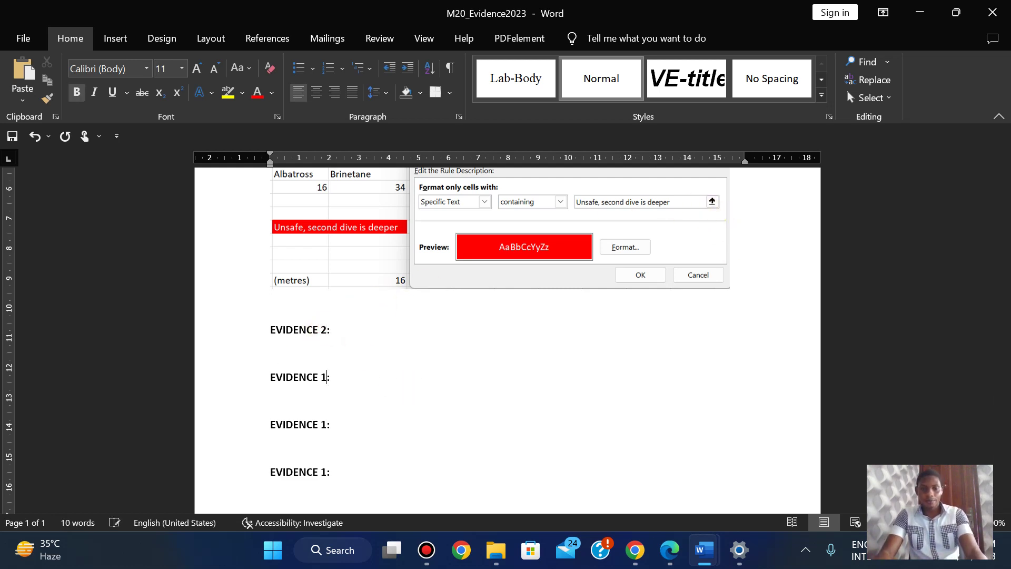
{"action": "type", "text": "3"}
{"action": "key", "text": "Down"}
{"action": "key", "text": "Down"}
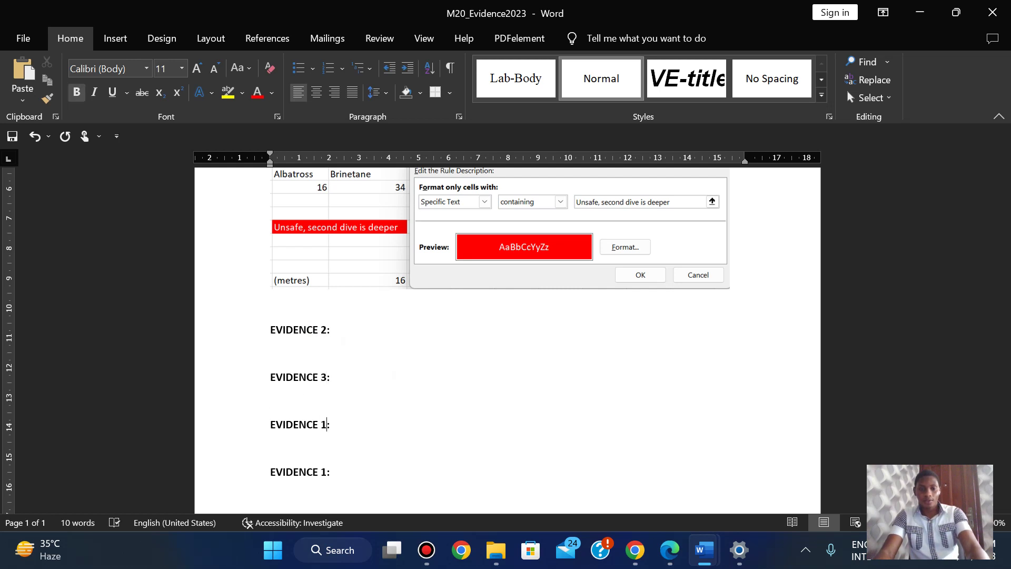
{"action": "key", "text": "BackSpace"}
{"action": "type", "text": "4"}
{"action": "key", "text": "Down"}
{"action": "key", "text": "Down"}
{"action": "key", "text": "BackSpace"}
{"action": "type", "text": "5"}
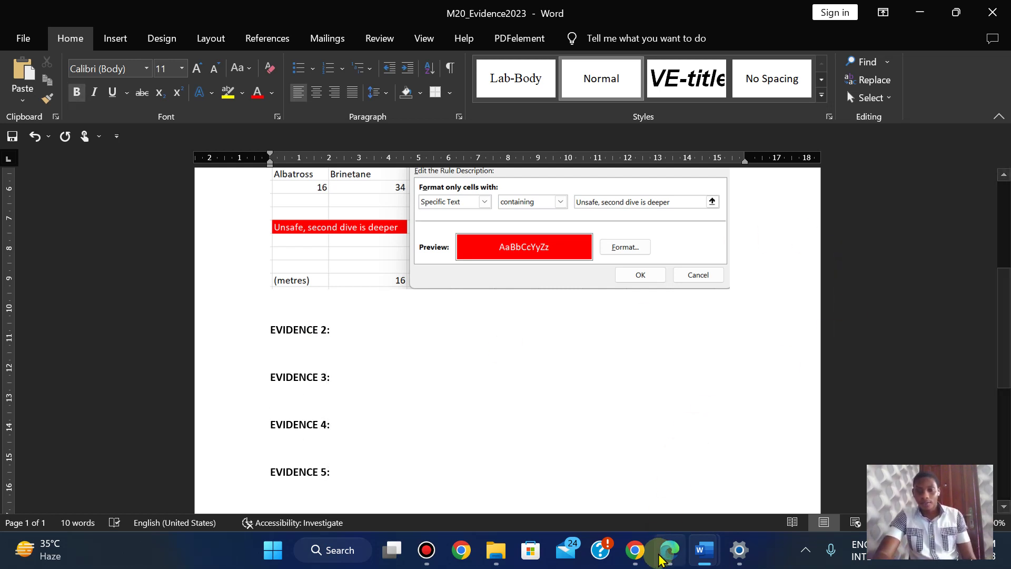
Switch to the exam paper in Edge and find the Task 3 – Web Page instructions on page 5.
{"action": "left_click", "coordinate": [660, 559]}
{"action": "scroll", "coordinate": [589, 325], "scroll_direction": "down", "scroll_amount": 2}
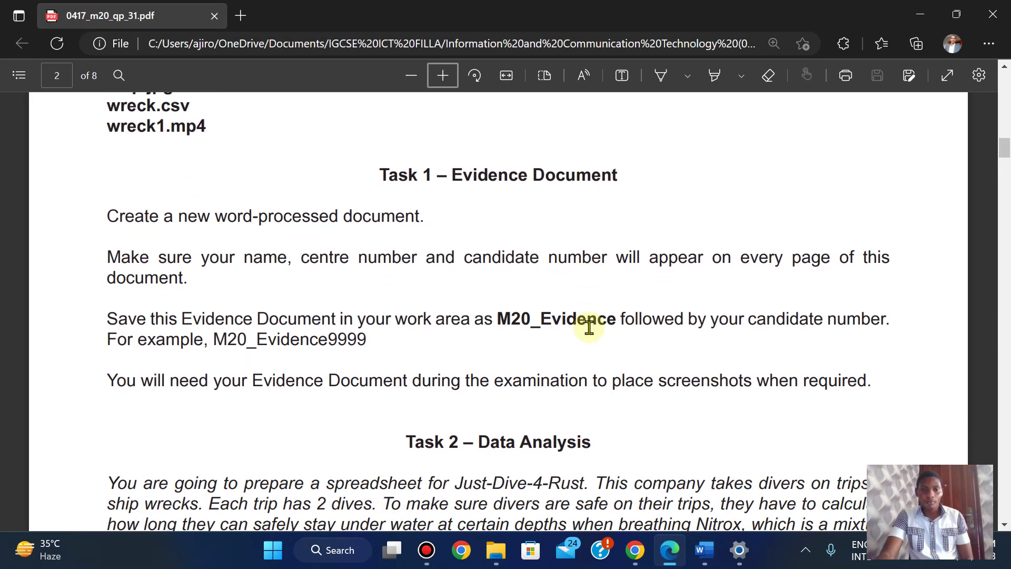
{"action": "mouse_move", "coordinate": [699, 559]}
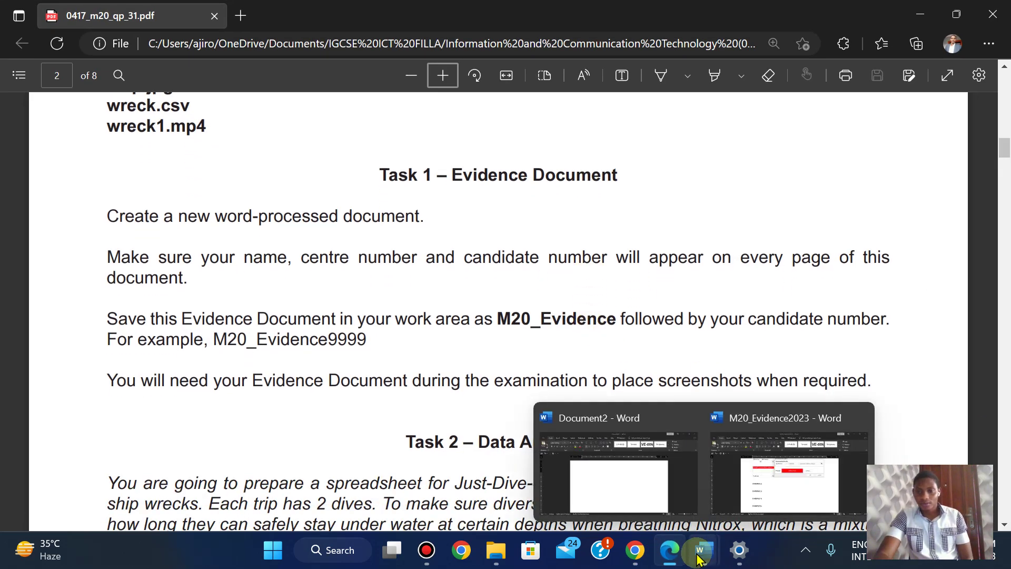
{"action": "scroll", "coordinate": [664, 261], "scroll_direction": "down", "scroll_amount": 15}
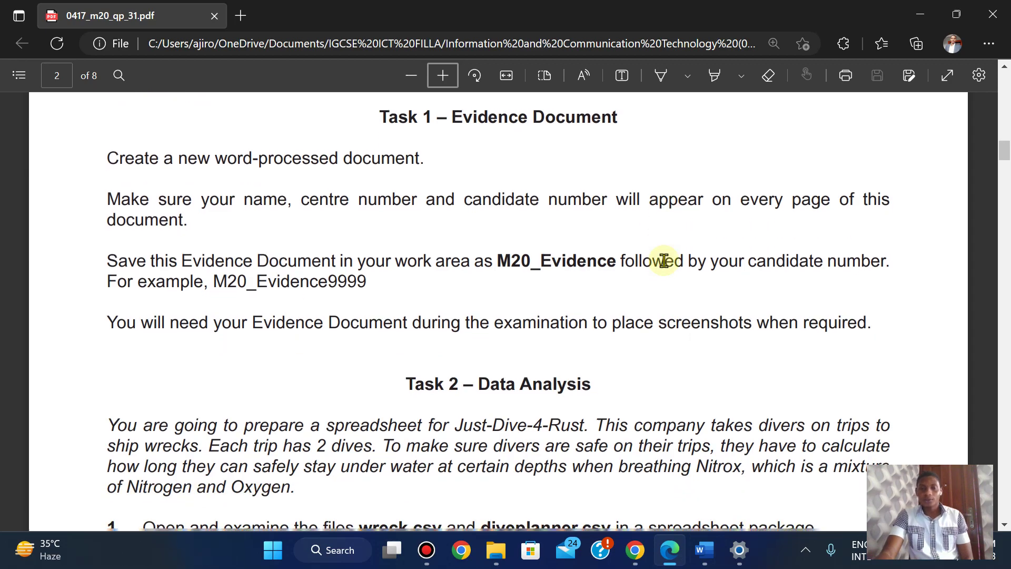
{"action": "scroll", "coordinate": [664, 261], "scroll_direction": "down", "scroll_amount": 15}
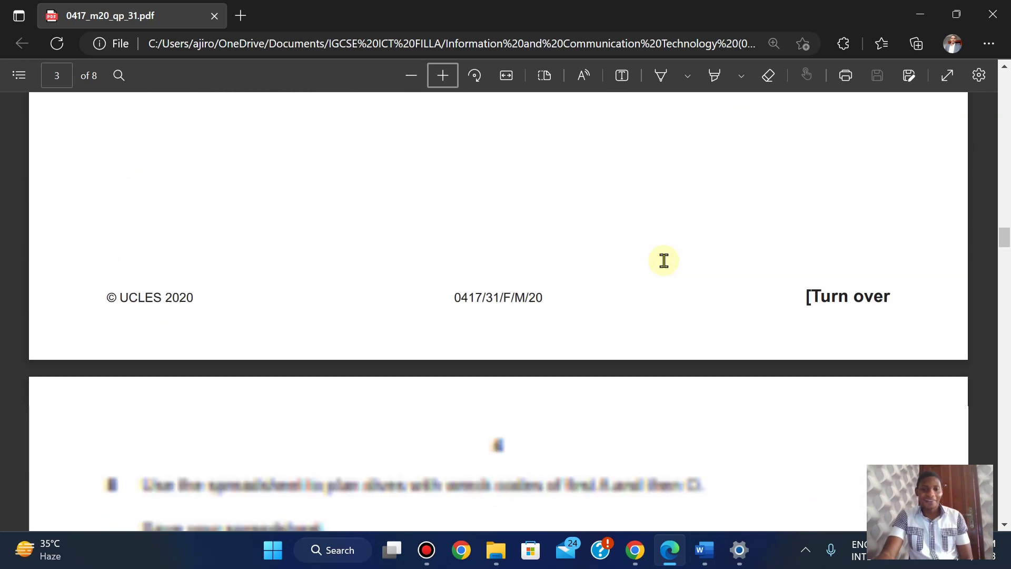
{"action": "scroll", "coordinate": [663, 261], "scroll_direction": "down", "scroll_amount": 6}
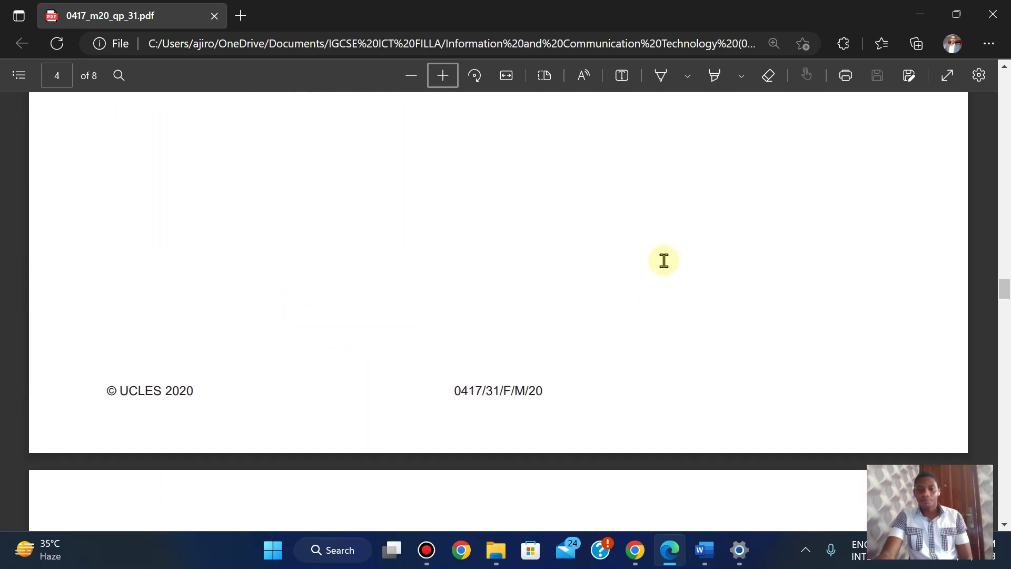
{"action": "scroll", "coordinate": [664, 261], "scroll_direction": "up", "scroll_amount": 5}
{"action": "scroll", "coordinate": [663, 260], "scroll_direction": "down", "scroll_amount": 10}
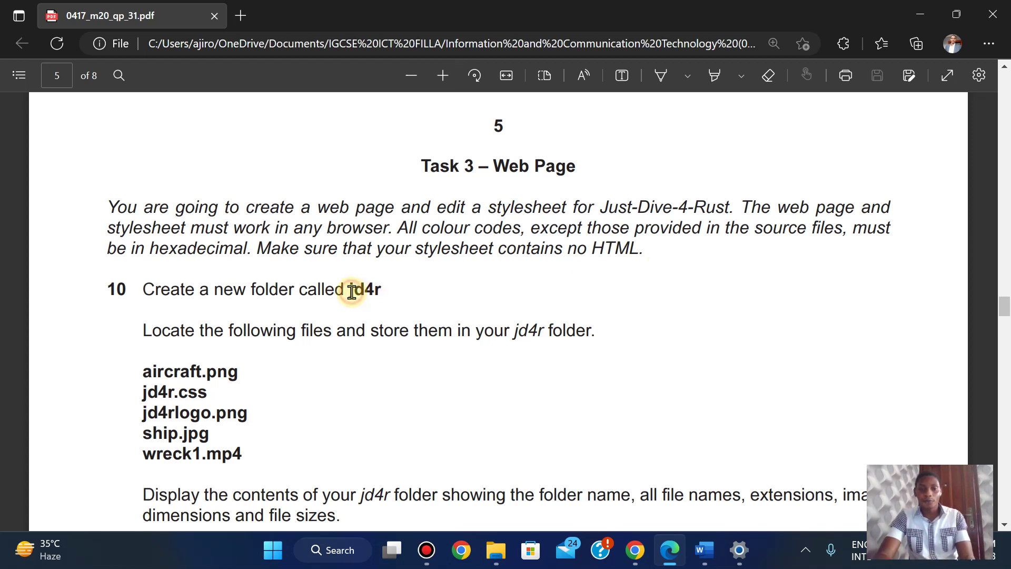
Copy the folder name jd4r from question 10 of the exam paper.
{"action": "left_click_drag", "start_coordinate": [349, 290], "coordinate": [379, 290]}
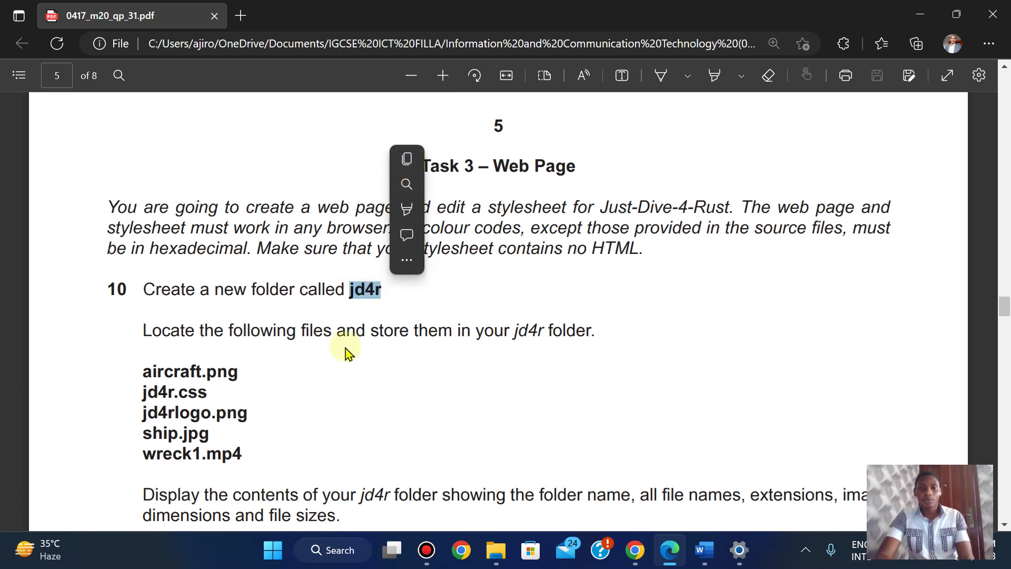
{"action": "double_click", "coordinate": [350, 290]}
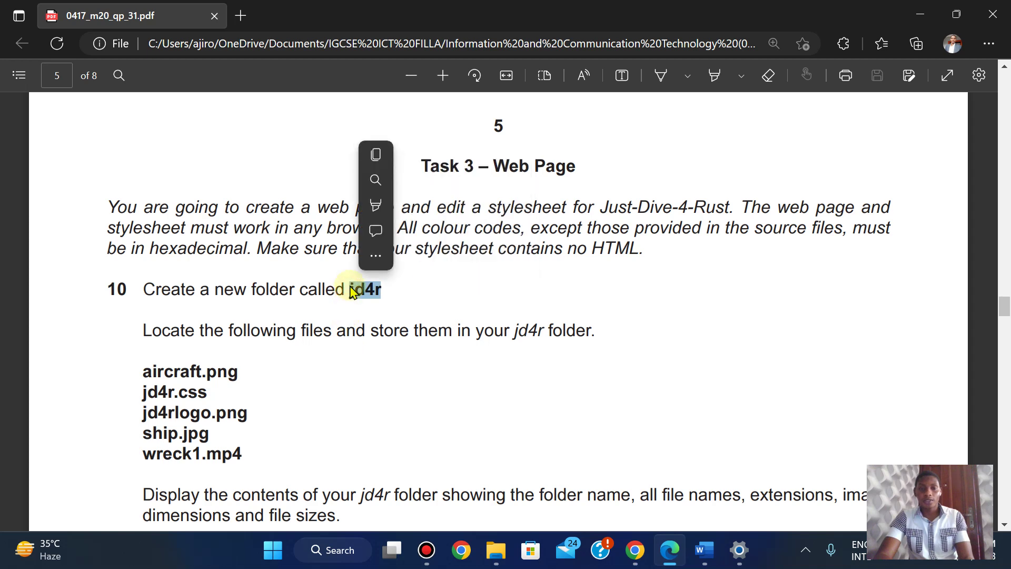
{"action": "left_click", "coordinate": [375, 154]}
Switch to File Explorer and create a folder named jd4r in the March 2020 source files folder.
{"action": "left_click", "coordinate": [495, 558]}
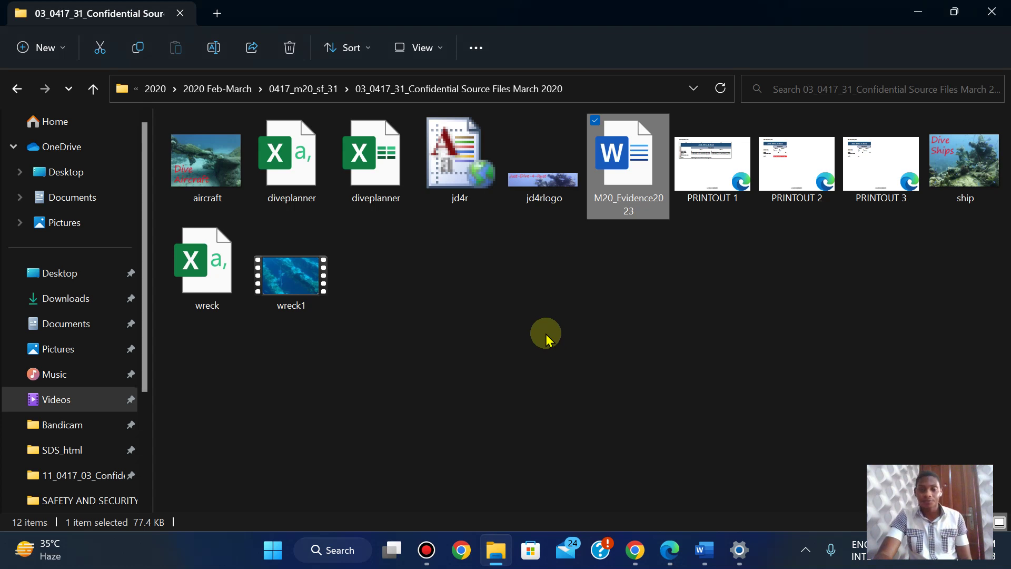
{"action": "right_click", "coordinate": [480, 312]}
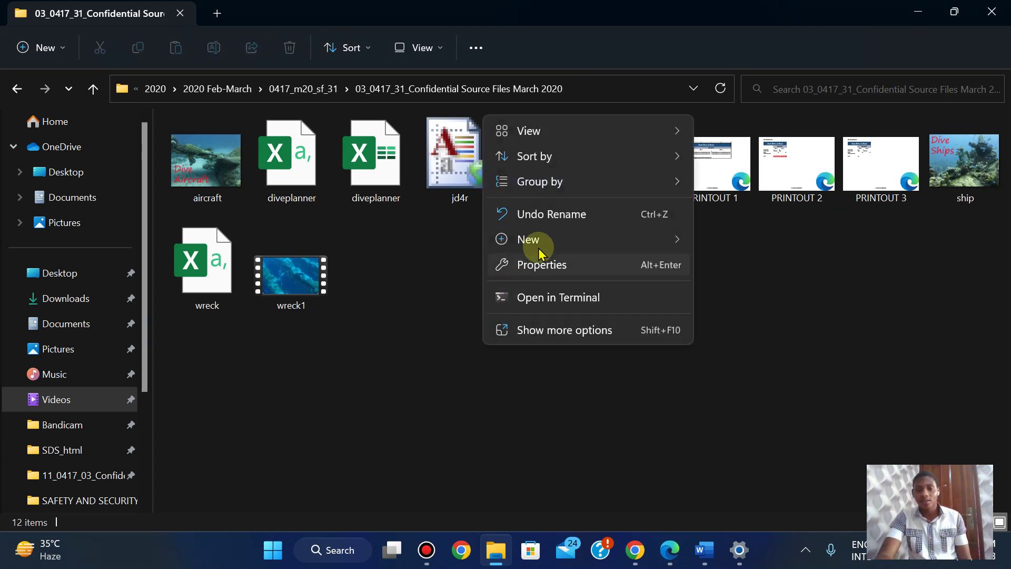
{"action": "mouse_move", "coordinate": [520, 242]}
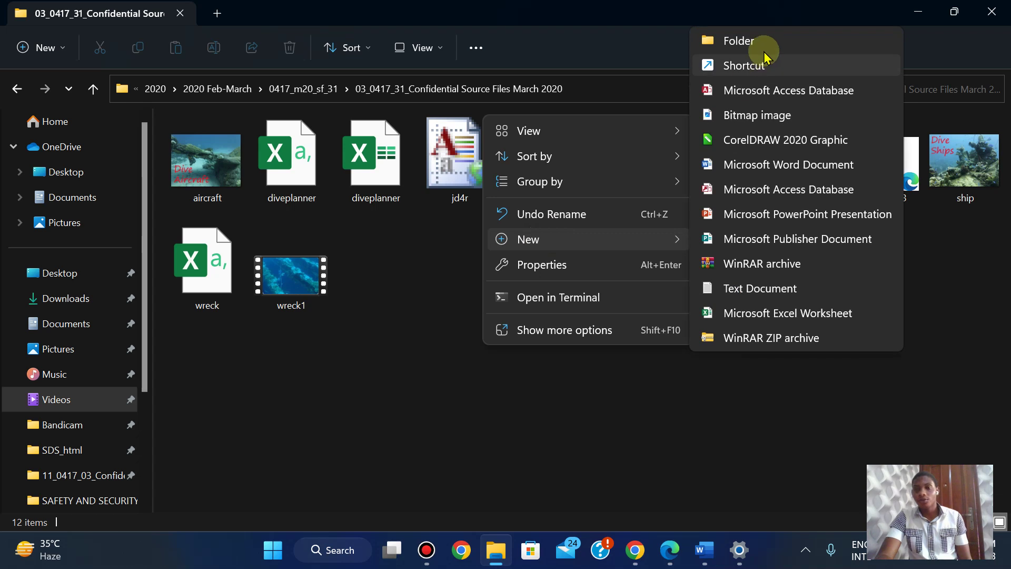
{"action": "left_click", "coordinate": [739, 42]}
{"action": "type", "text": "jd4r"}
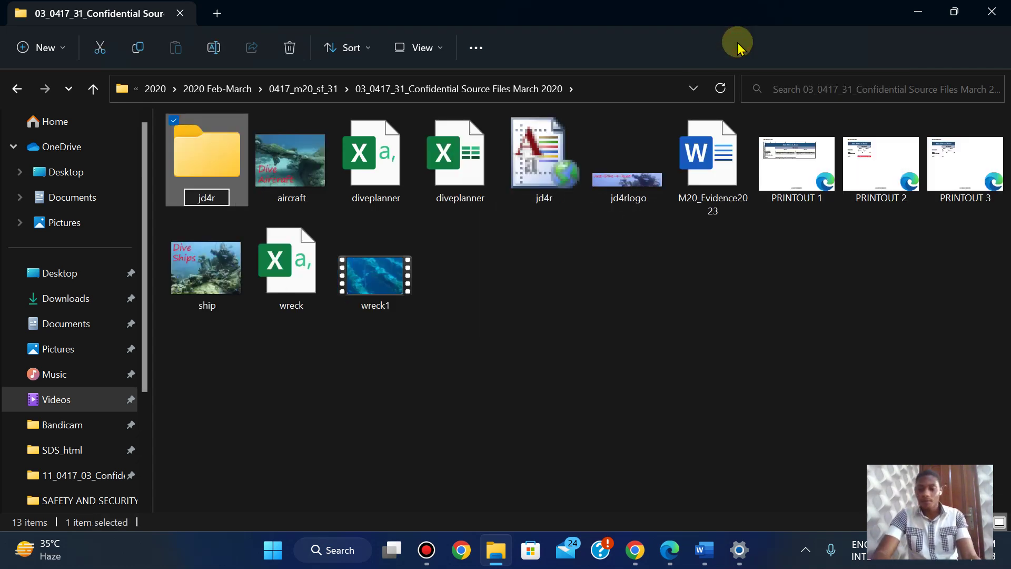
{"action": "key", "text": "Return"}
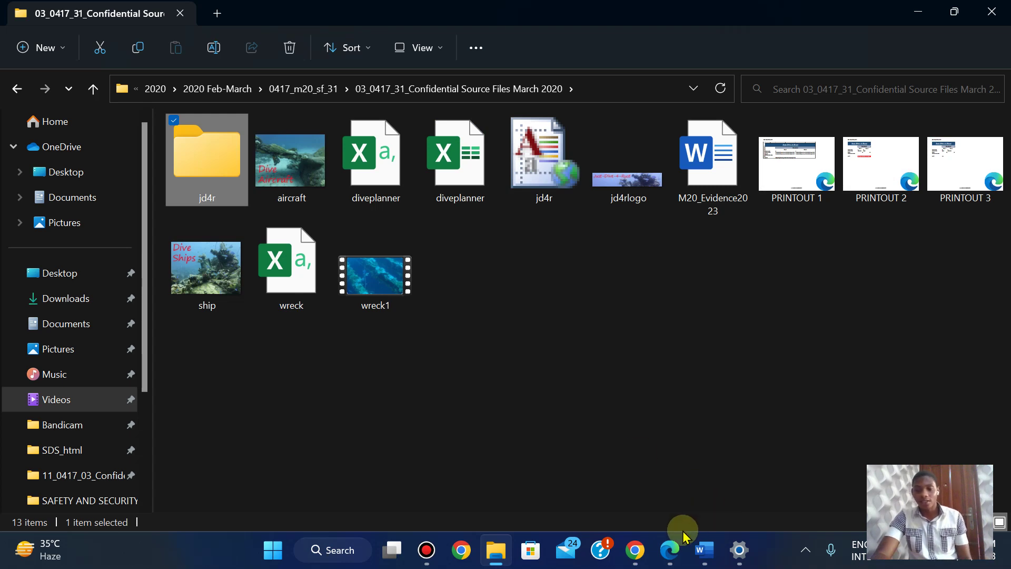
Move the files aircraft, jd4r (stylesheet), jd4rlogo, ship and wreck1 into the jd4r folder, checking the selection against question 10 in Edge.
{"action": "left_click", "coordinate": [670, 550]}
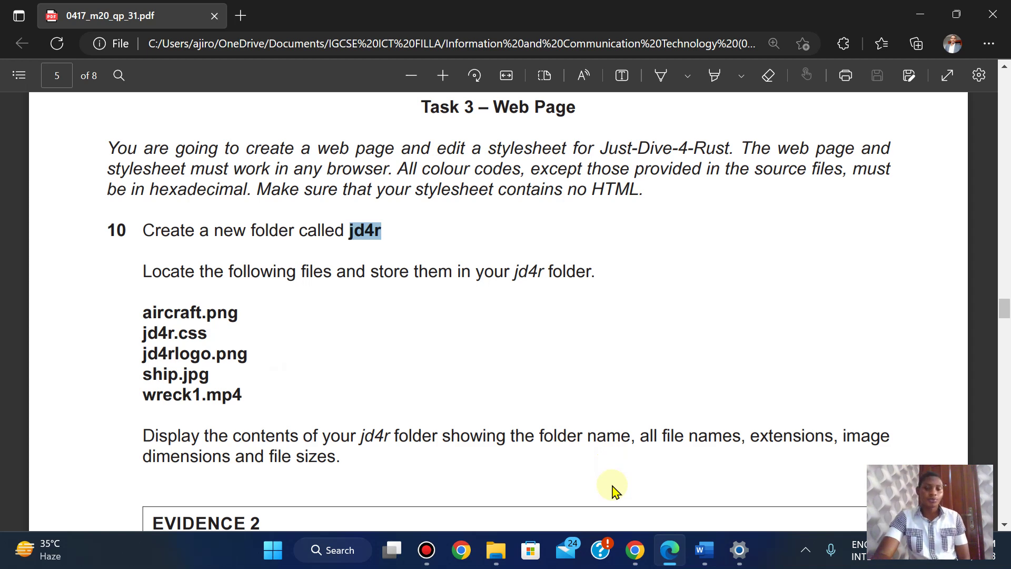
{"action": "left_click", "coordinate": [497, 550]}
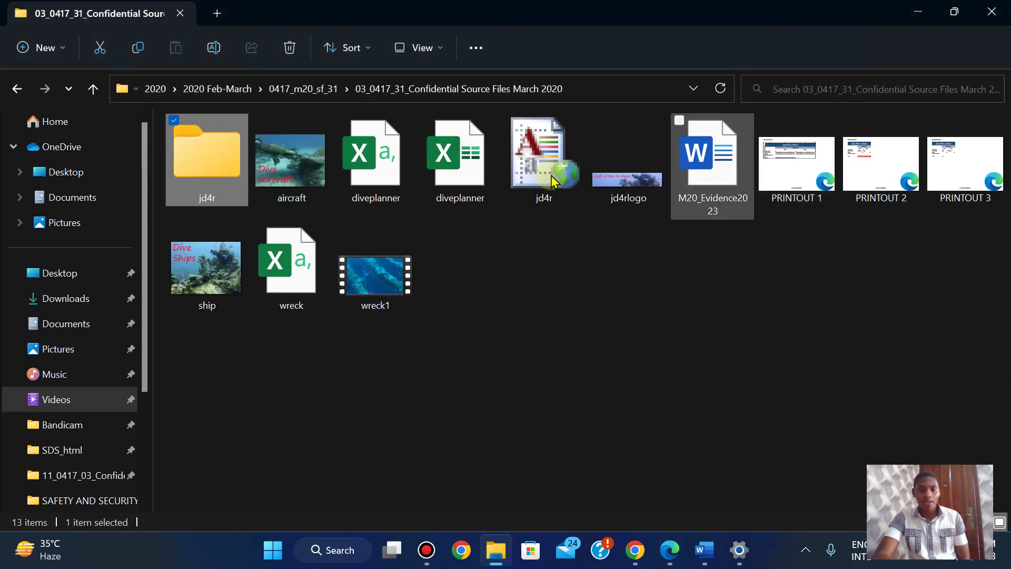
{"action": "left_click", "coordinate": [304, 169]}
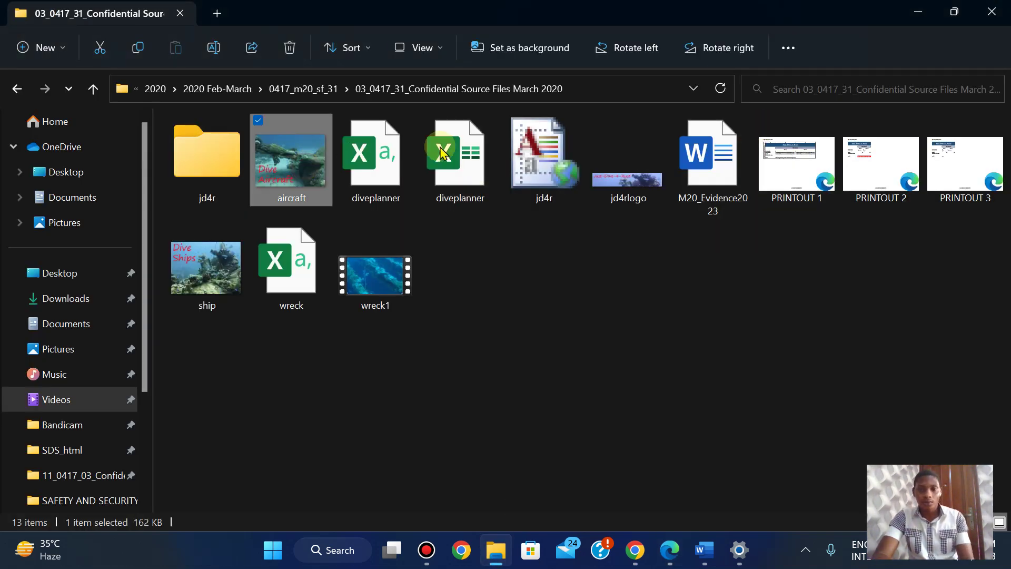
{"action": "left_click", "coordinate": [542, 158], "text": "ctrl"}
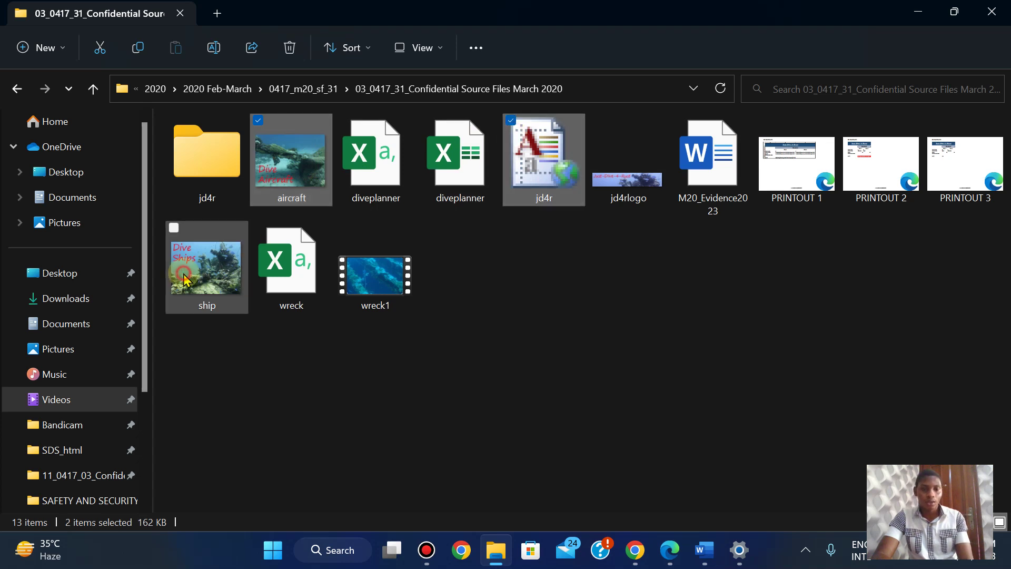
{"action": "left_click", "coordinate": [184, 279], "text": "ctrl"}
{"action": "left_click", "coordinate": [366, 283], "text": "ctrl"}
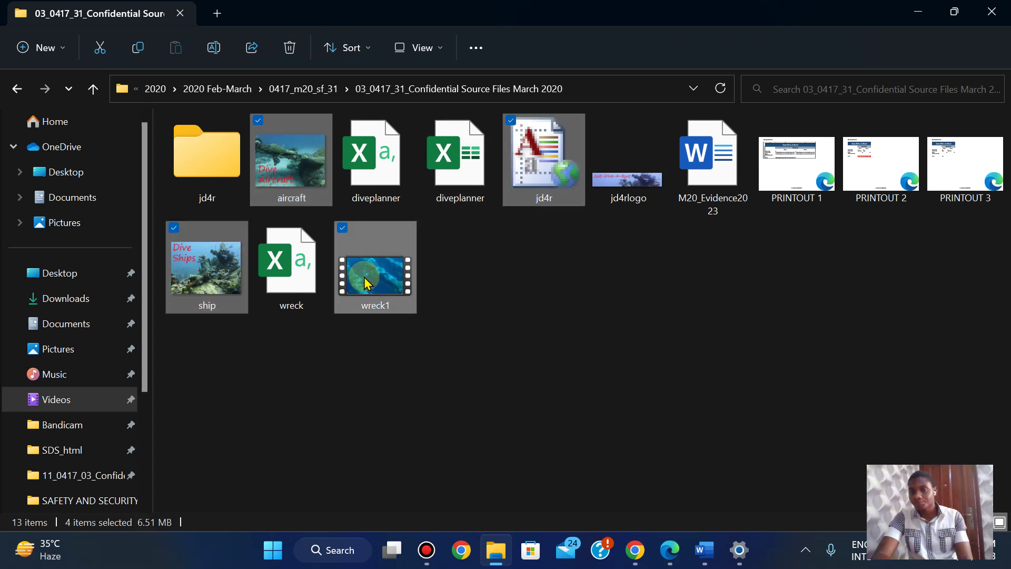
{"action": "left_click", "coordinate": [626, 166], "text": "ctrl"}
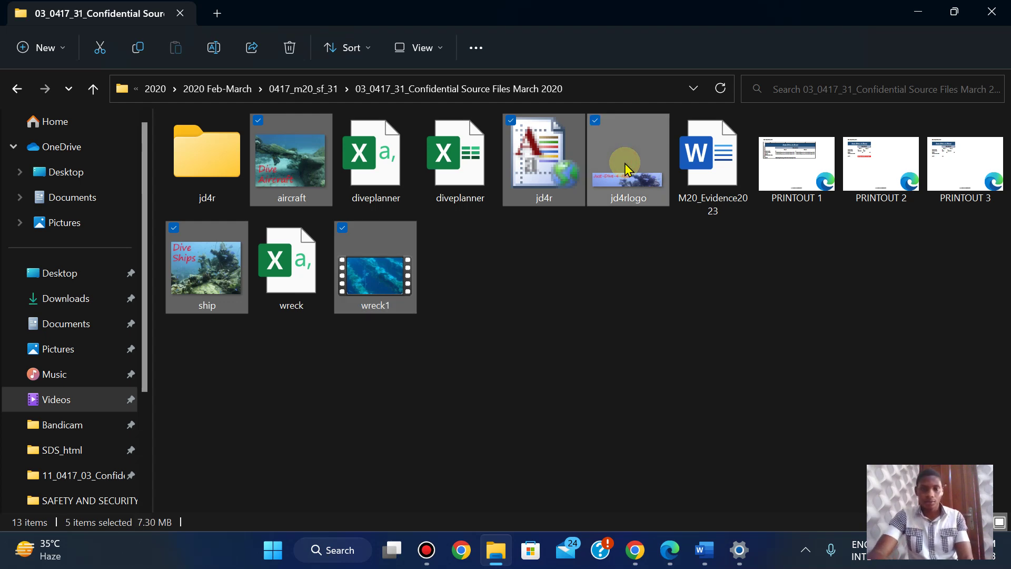
{"action": "left_click", "coordinate": [662, 550]}
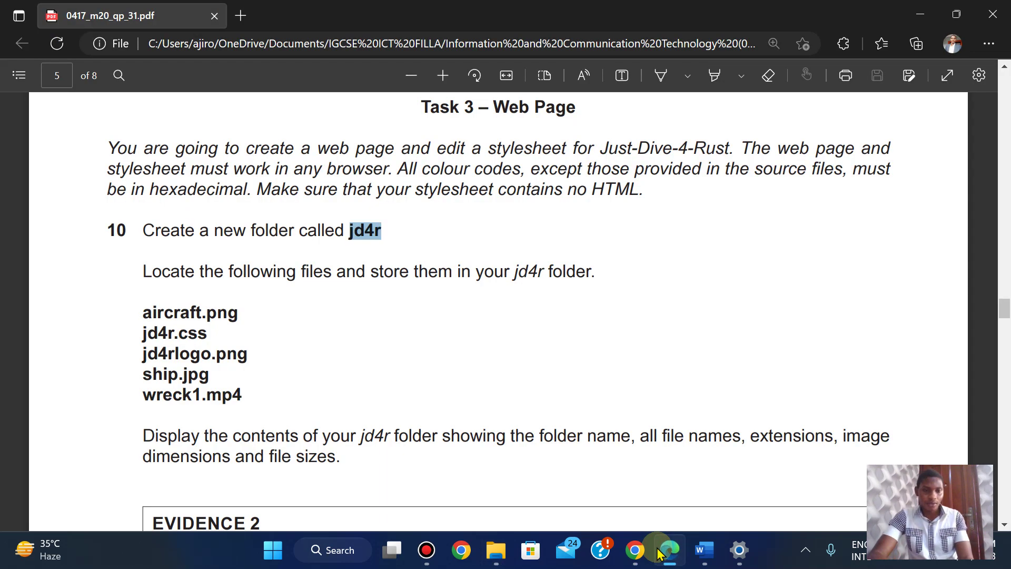
{"action": "key", "text": "alt+Tab"}
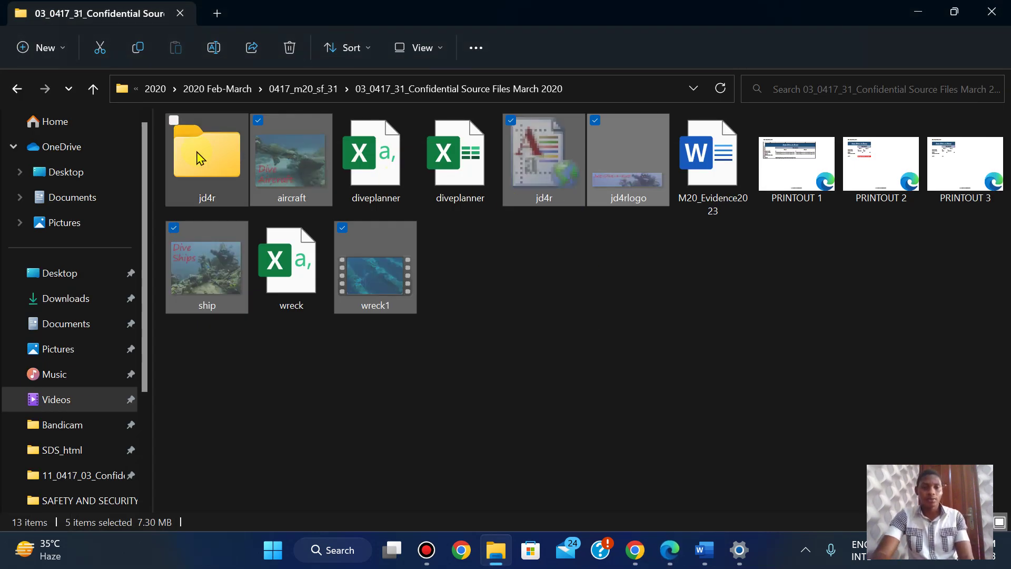
{"action": "right_click", "coordinate": [297, 174]}
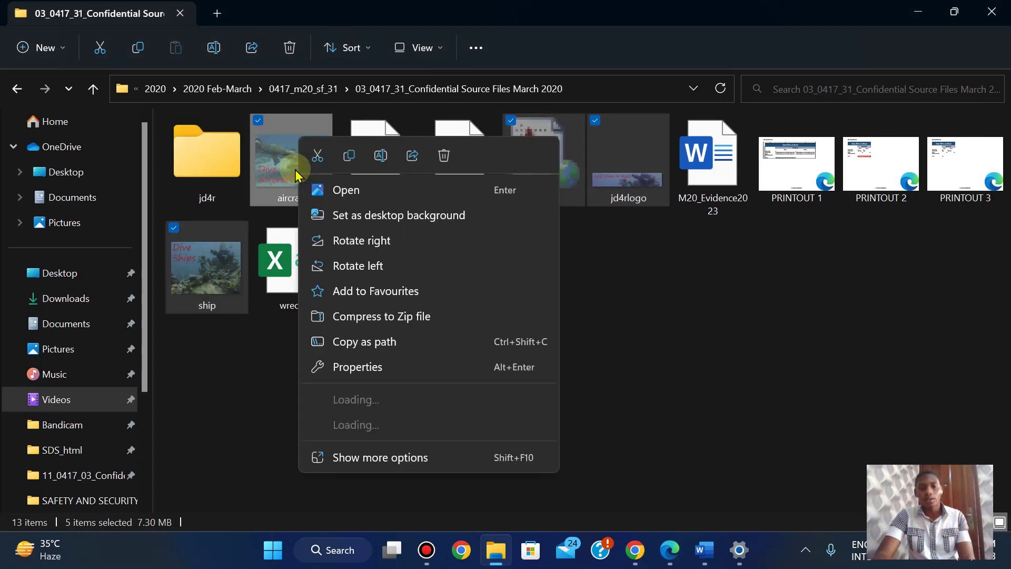
{"action": "left_click", "coordinate": [318, 158]}
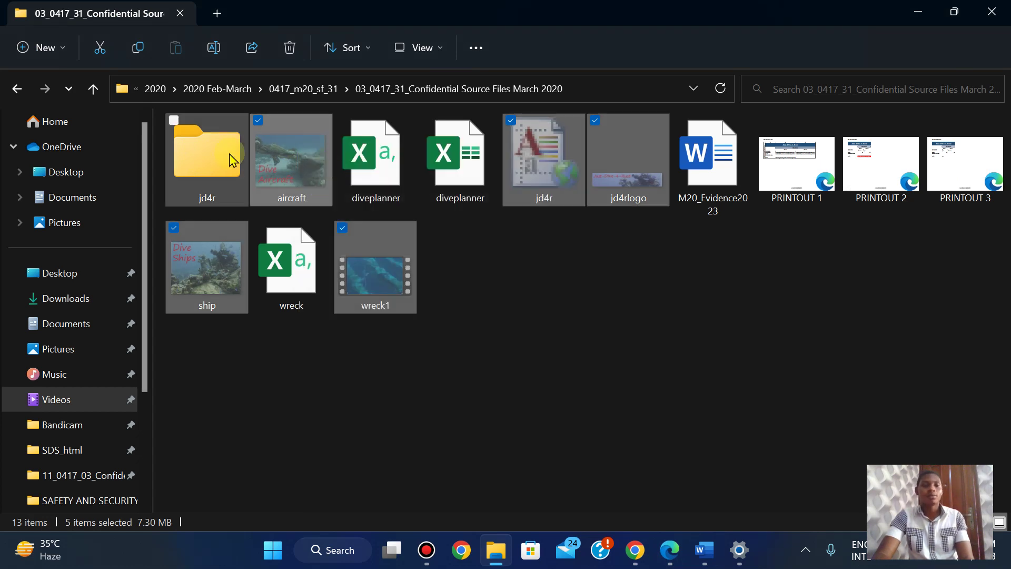
{"action": "double_click", "coordinate": [228, 153]}
{"action": "right_click", "coordinate": [227, 157]}
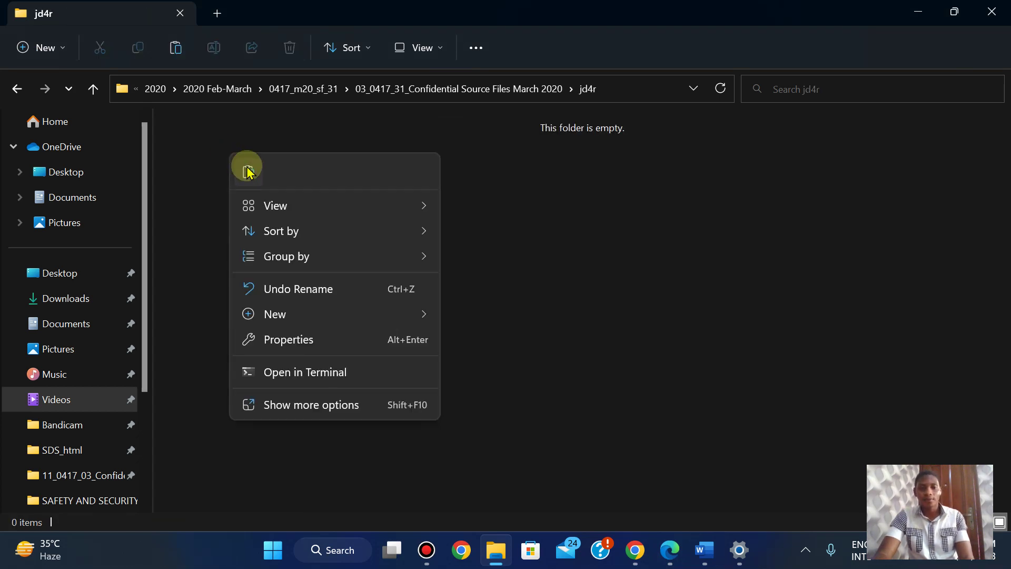
{"action": "left_click", "coordinate": [247, 169]}
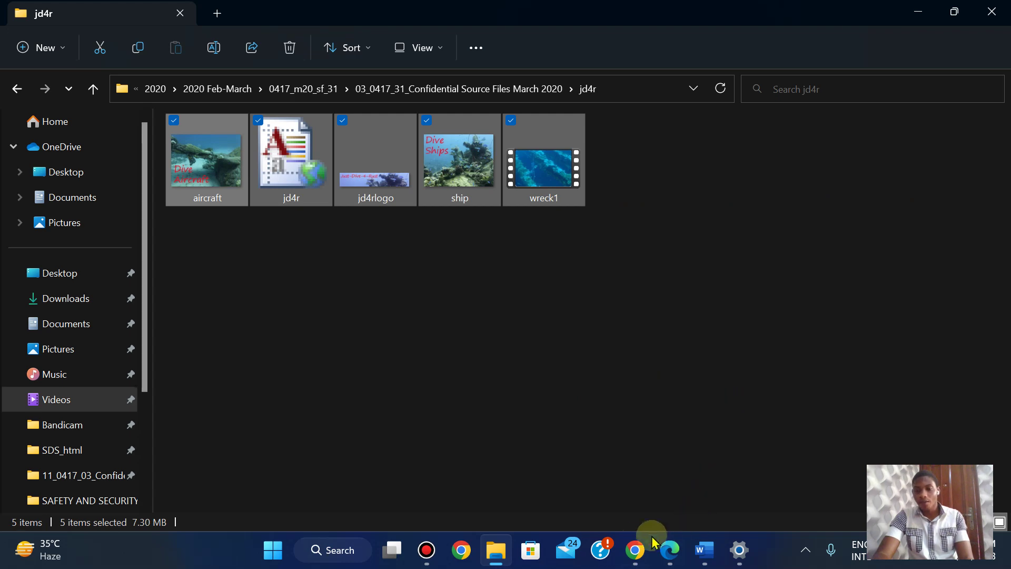
Check the Evidence 2 instructions below question 10 of the exam paper in Edge and return to the jd4r folder.
{"action": "left_click", "coordinate": [669, 550]}
{"action": "key", "text": "Down"}
{"action": "key", "text": "Down"}
{"action": "key", "text": "Down"}
{"action": "key", "text": "Down"}
{"action": "key", "text": "Down"}
{"action": "key", "text": "Down"}
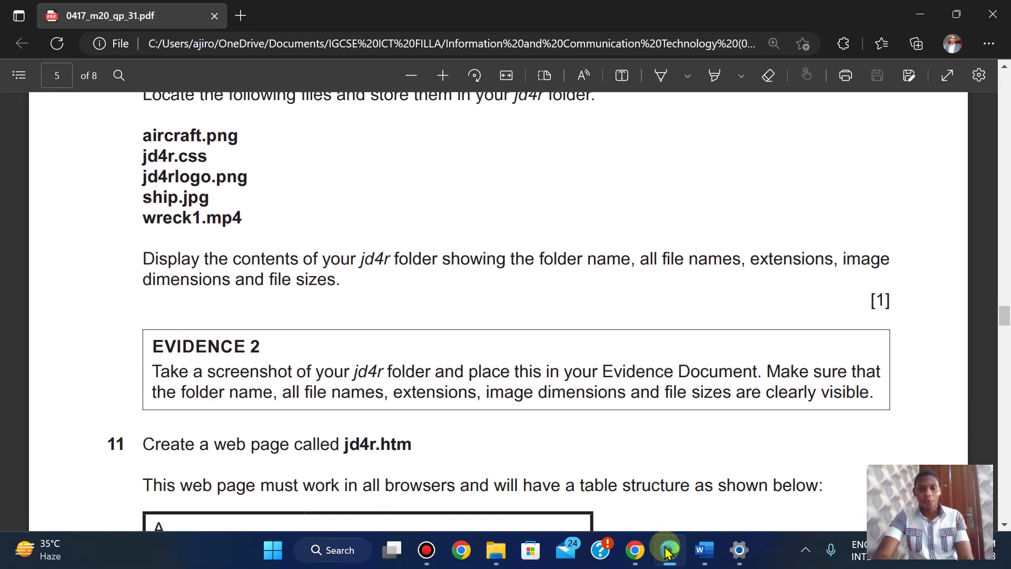
{"action": "left_click", "coordinate": [668, 551]}
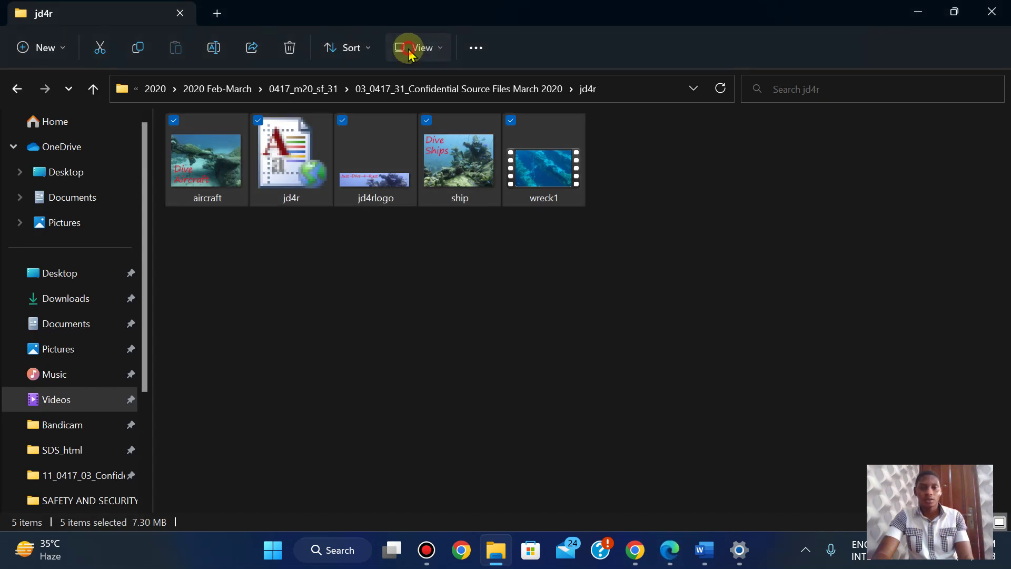
Show the jd4r folder in Details view and fit the Name and Date modified columns to their contents.
{"action": "left_click", "coordinate": [413, 47]}
{"action": "left_click", "coordinate": [399, 210]}
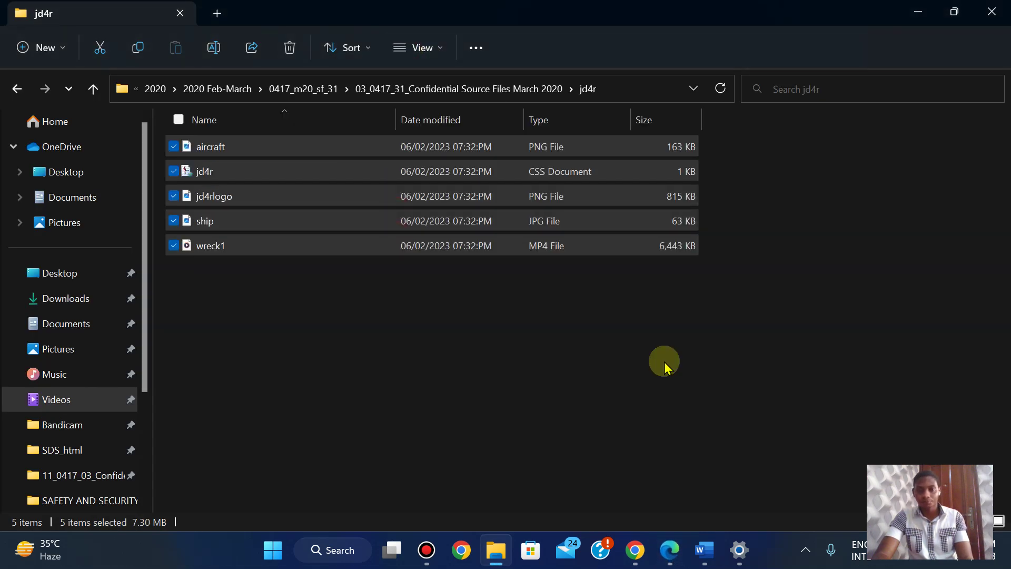
{"action": "left_click", "coordinate": [677, 395]}
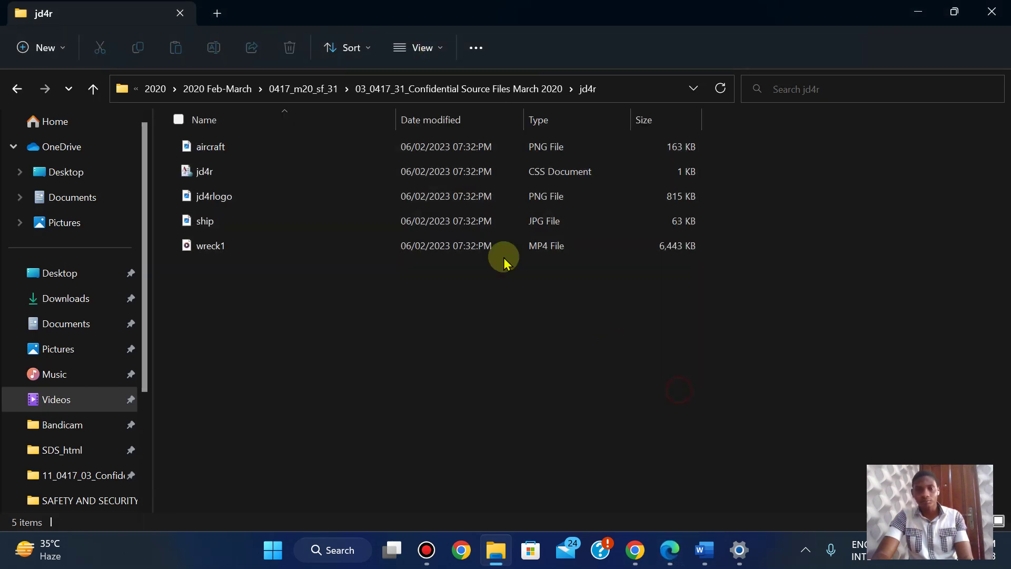
{"action": "double_click", "coordinate": [398, 116]}
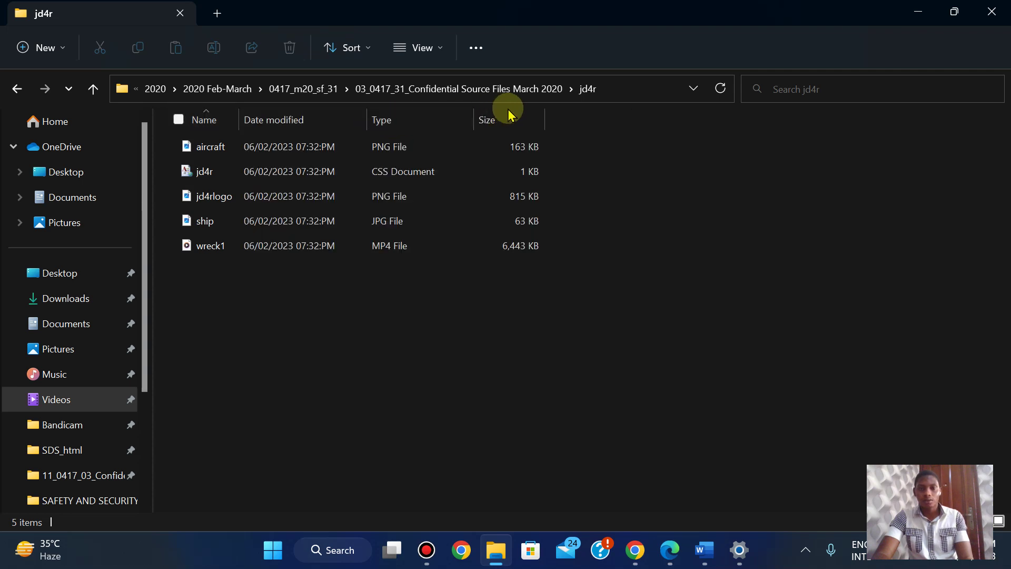
{"action": "double_click", "coordinate": [367, 114]}
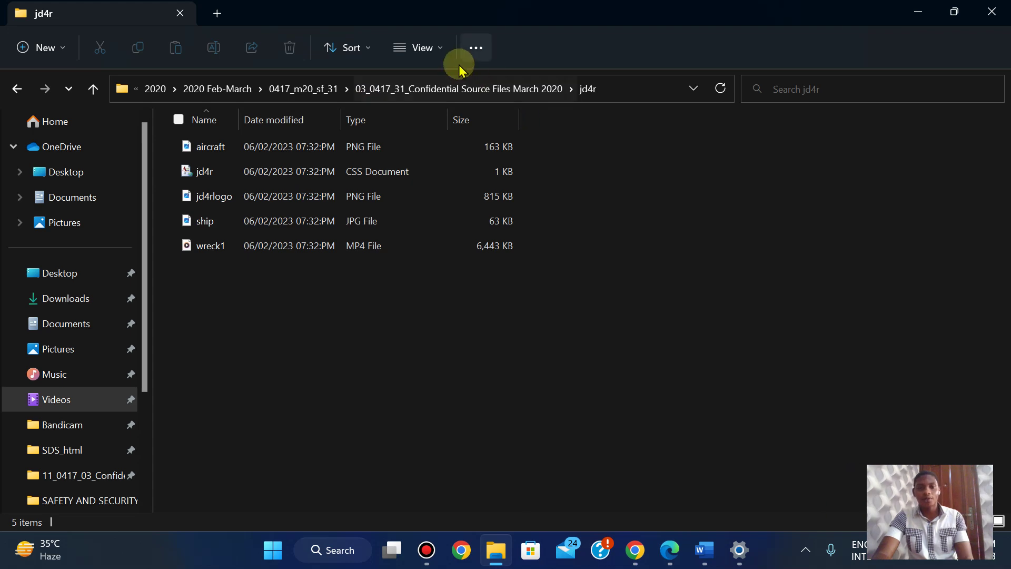
Add the Dimensions column to the jd4r folder's file details, as the Evidence 2 instructions require.
{"action": "right_click", "coordinate": [716, 217]}
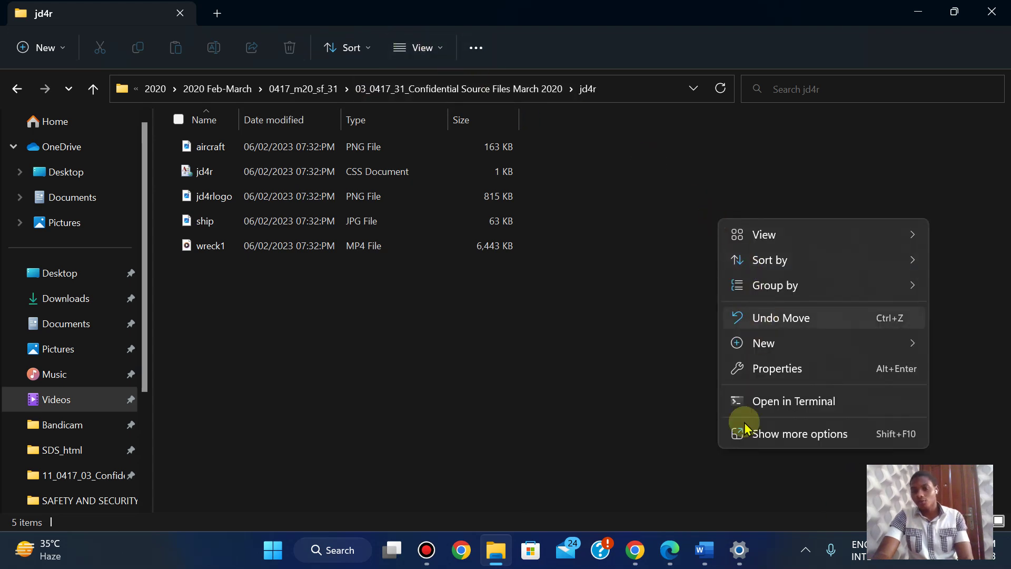
{"action": "left_click", "coordinate": [667, 554]}
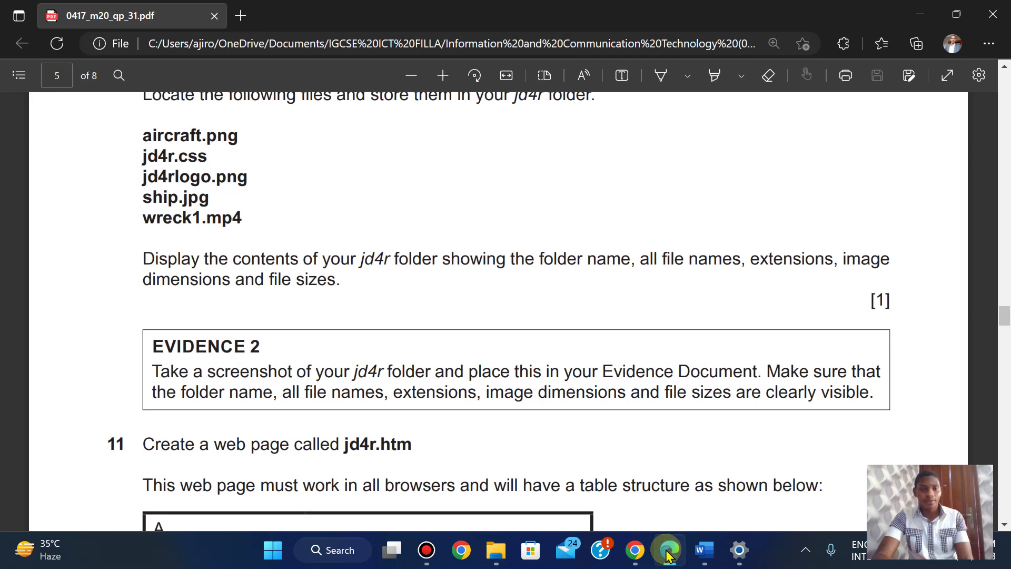
{"action": "left_click", "coordinate": [668, 553]}
{"action": "right_click", "coordinate": [726, 154]}
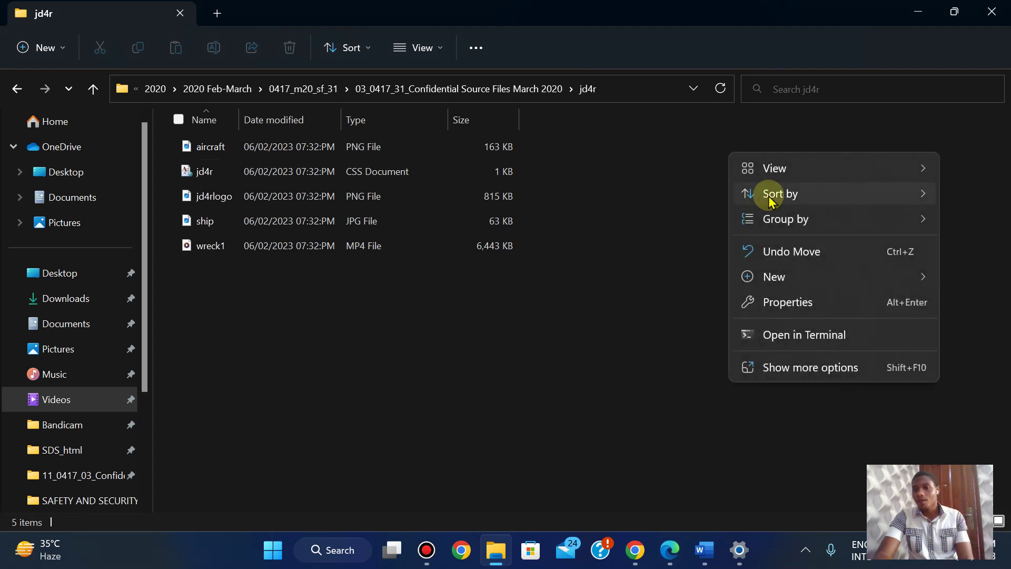
{"action": "mouse_move", "coordinate": [773, 194]}
{"action": "left_click", "coordinate": [655, 350]}
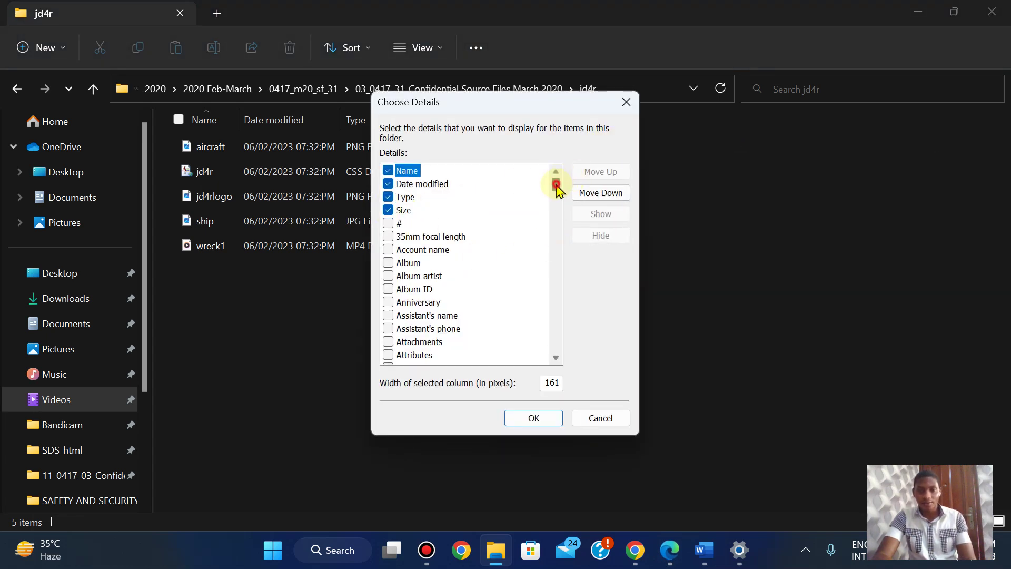
{"action": "left_click_drag", "start_coordinate": [557, 186], "coordinate": [555, 222]}
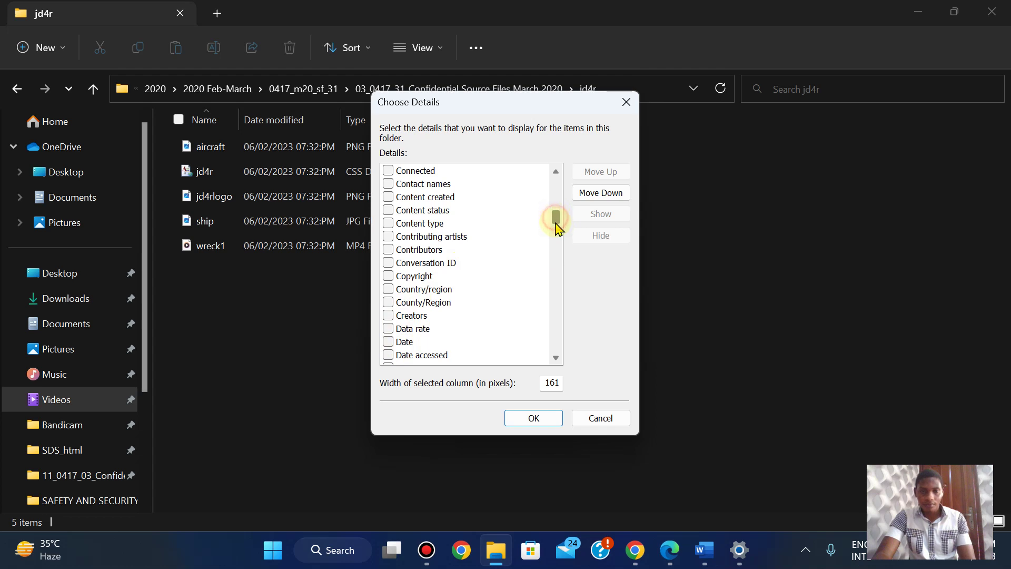
{"action": "left_click_drag", "start_coordinate": [555, 224], "coordinate": [554, 232]}
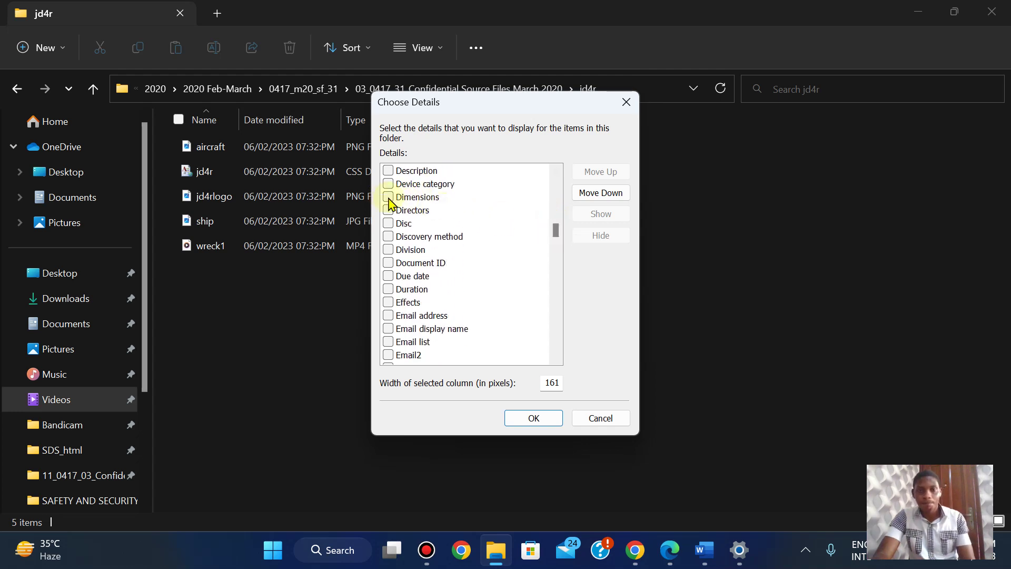
{"action": "left_click", "coordinate": [542, 420]}
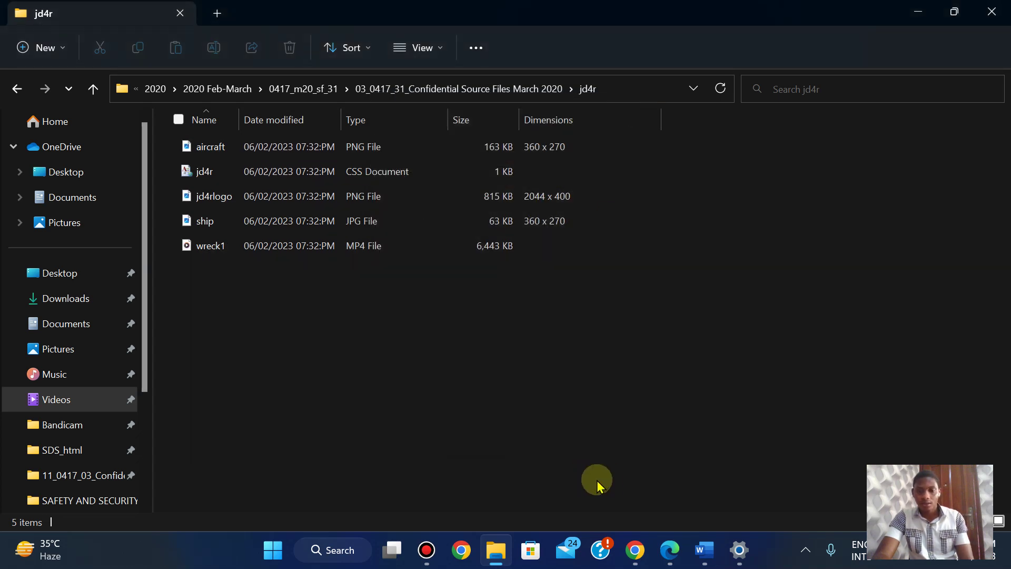
Recheck the Evidence 2 requirements in the exam paper, return to the jd4r folder and launch the Snipping Tool.
{"action": "mouse_move", "coordinate": [667, 565]}
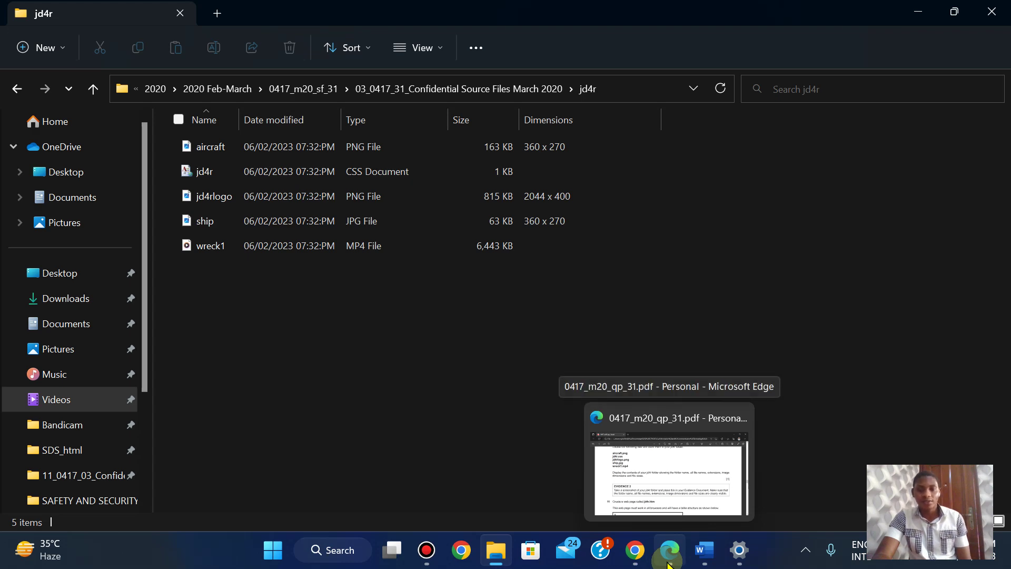
{"action": "left_click", "coordinate": [667, 566]}
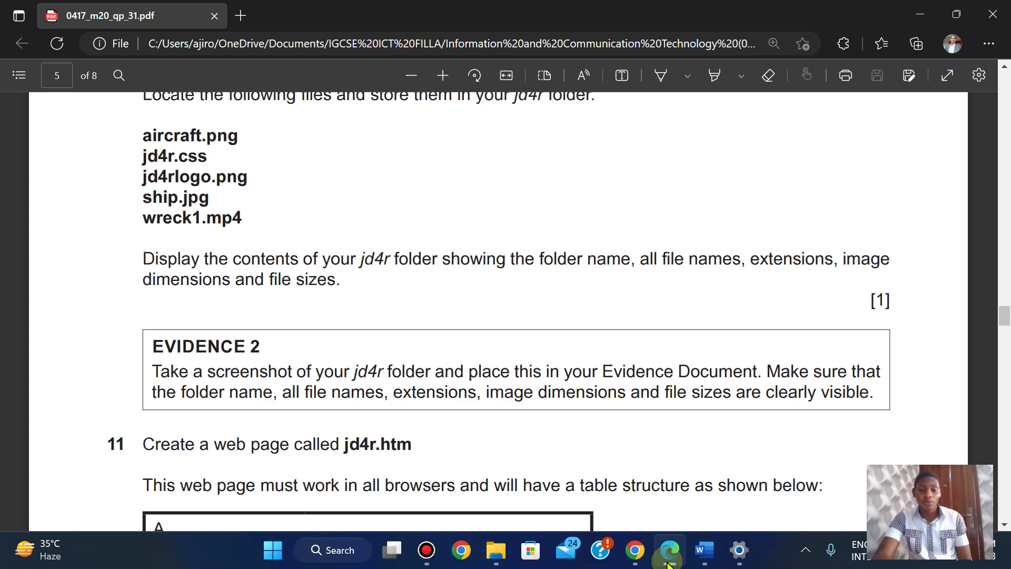
{"action": "left_click", "coordinate": [668, 561]}
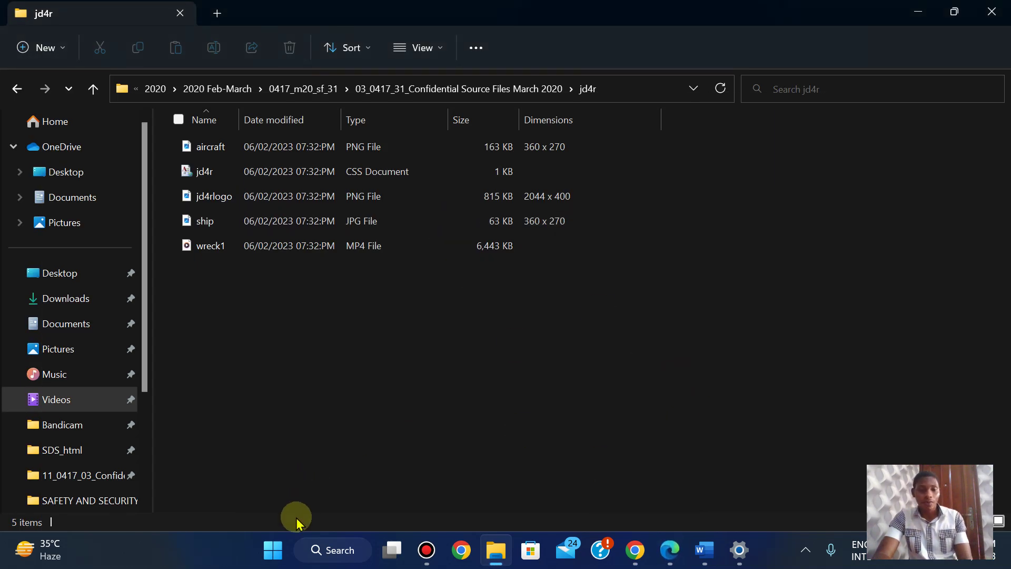
{"action": "left_click", "coordinate": [275, 551]}
{"action": "type", "text": "SNI"}
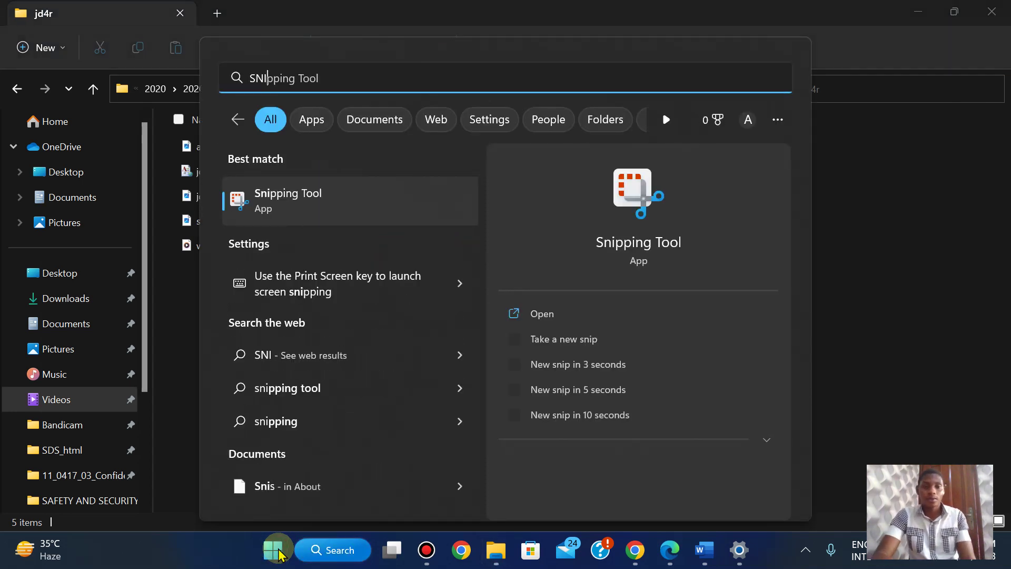
{"action": "left_click", "coordinate": [561, 312]}
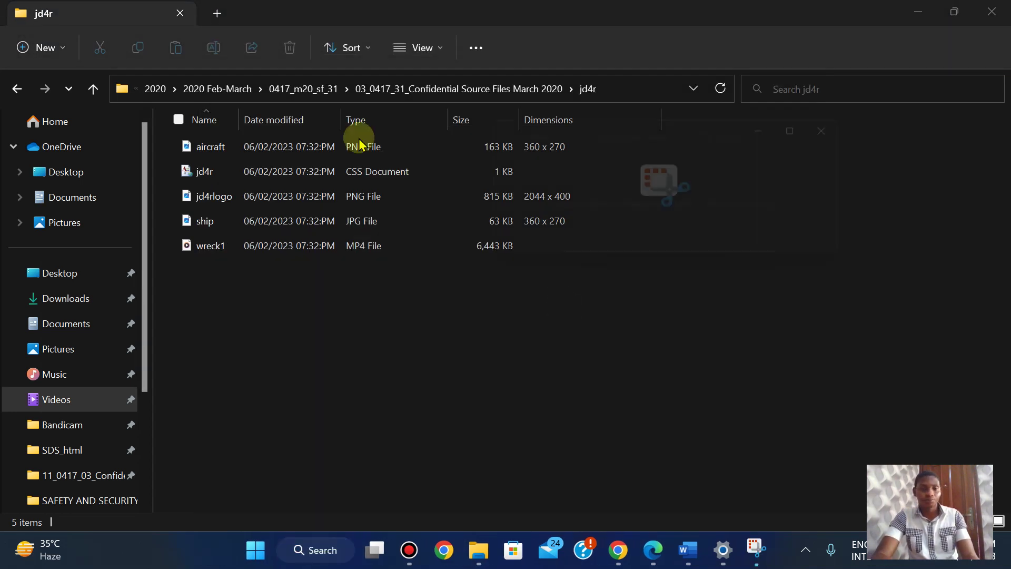
Capture the jd4r folder's path and file details as a rectangular snip and paste it under EVIDENCE 2 in the M20_Evidence2023 Word document.
{"action": "left_click", "coordinate": [505, 158]}
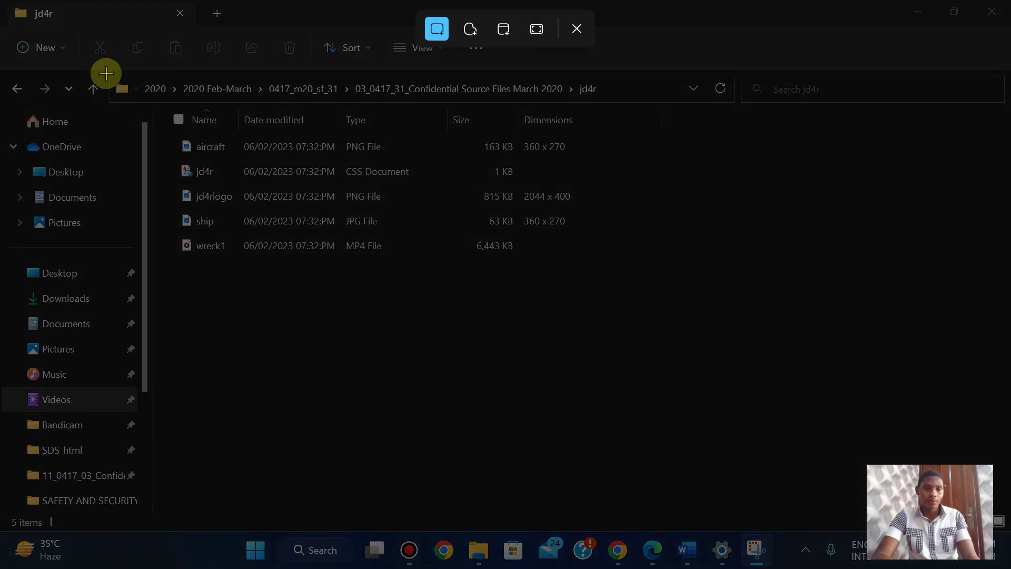
{"action": "left_click_drag", "start_coordinate": [106, 74], "coordinate": [625, 275]}
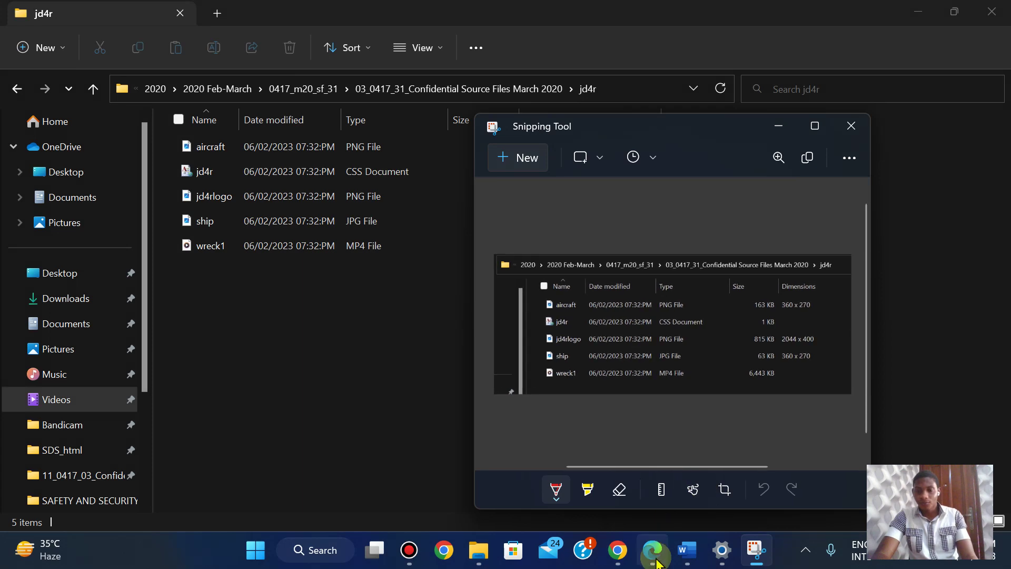
{"action": "left_click", "coordinate": [657, 561]}
{"action": "mouse_move", "coordinate": [687, 550]}
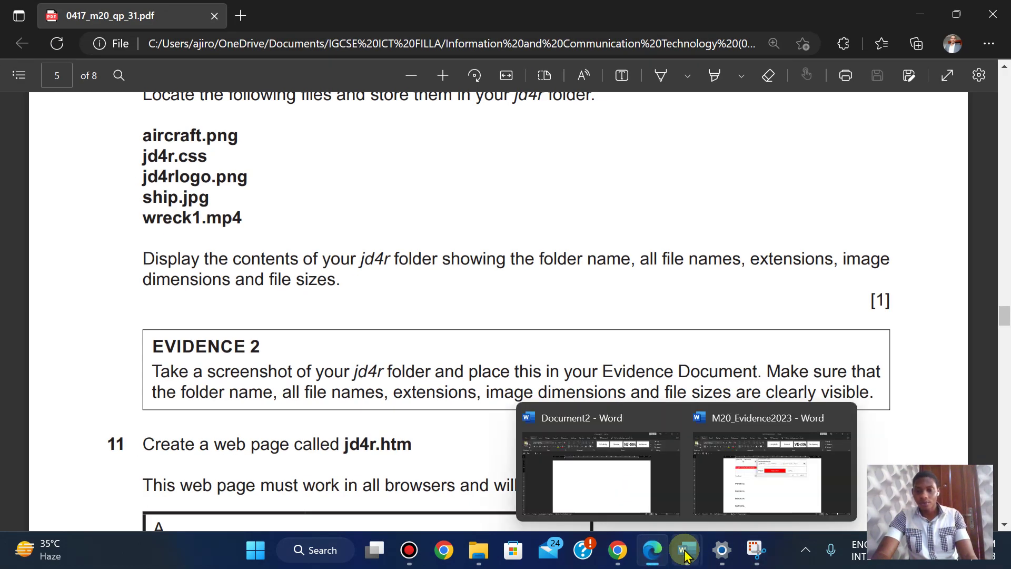
{"action": "left_click", "coordinate": [762, 490]}
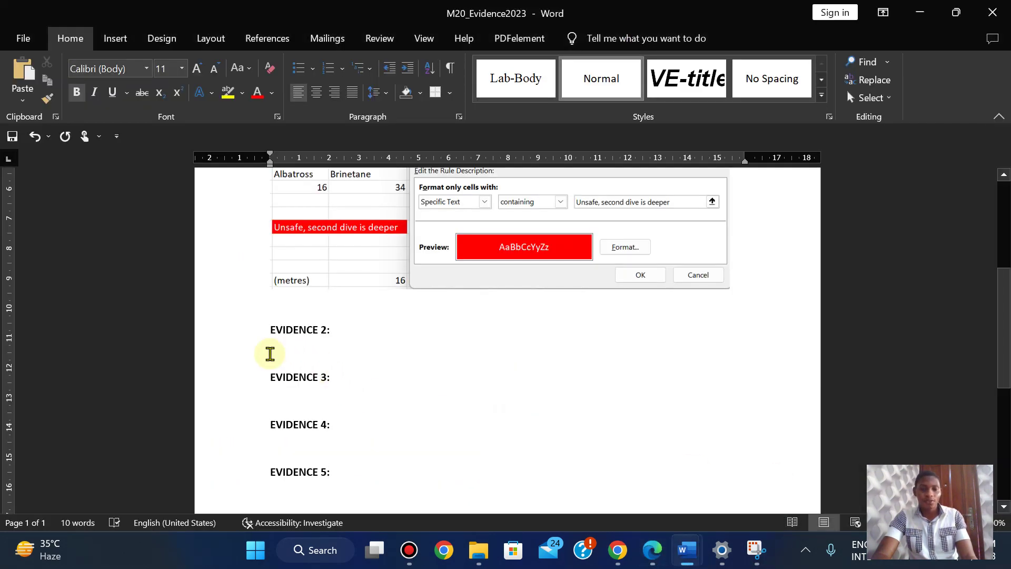
{"action": "left_click", "coordinate": [270, 353]}
{"action": "key", "text": "ctrl+v"}
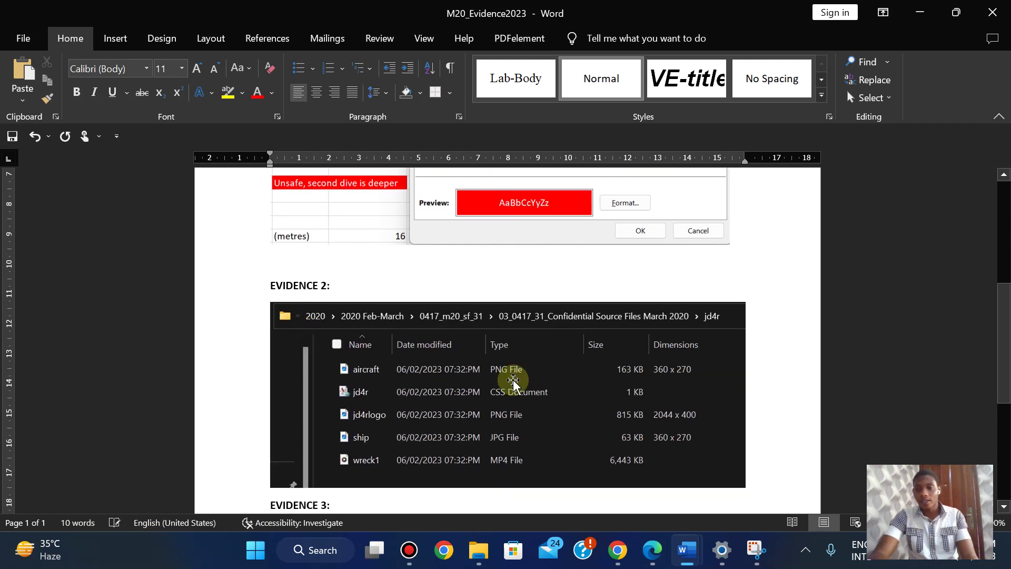
{"action": "left_click", "coordinate": [619, 416]}
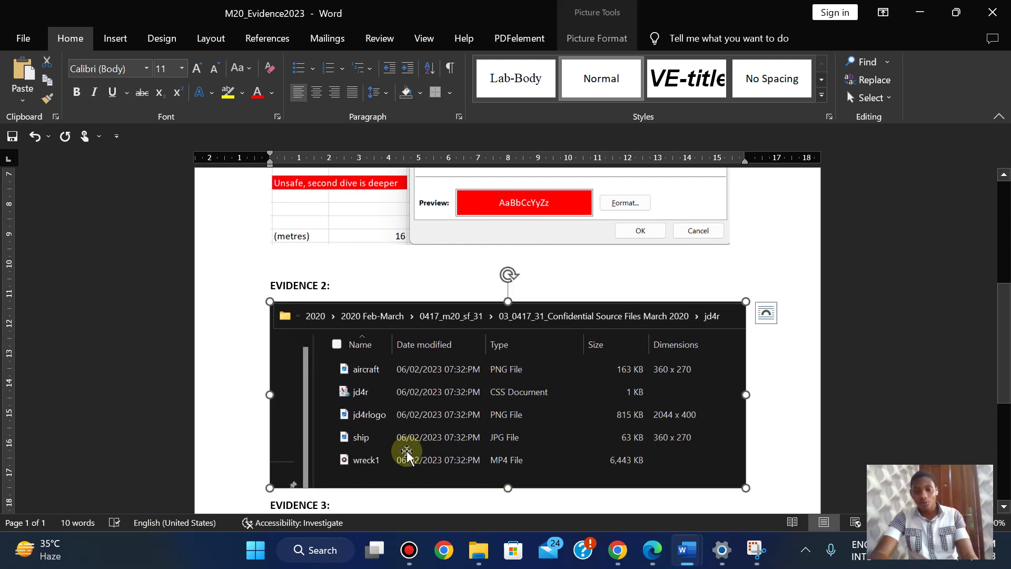
Return to the exam paper in Edge and copy the web page name jd4r from question 11.
{"action": "left_click", "coordinate": [653, 550]}
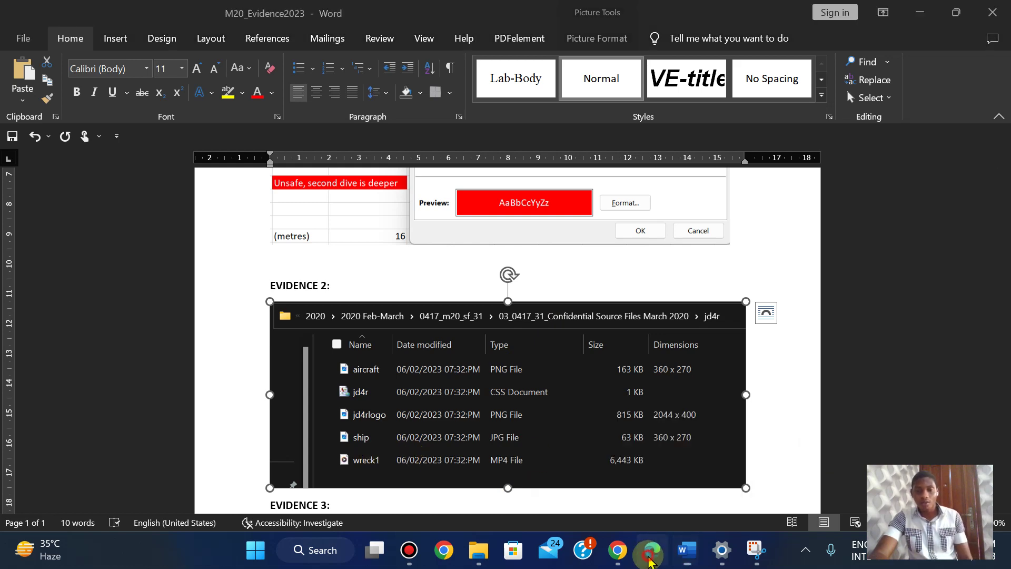
{"action": "scroll", "coordinate": [648, 349], "scroll_direction": "down", "scroll_amount": 5}
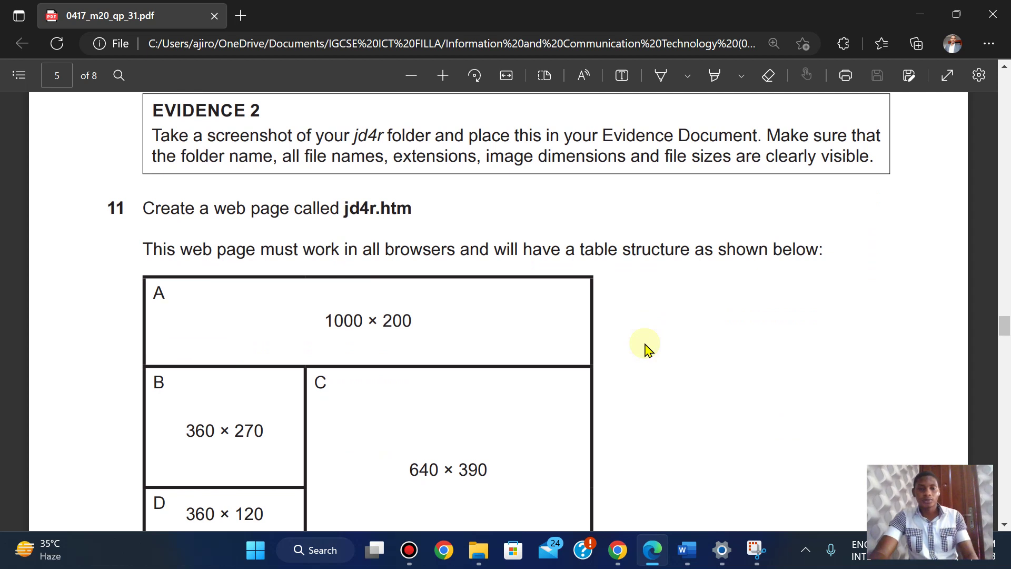
{"action": "double_click", "coordinate": [346, 207]}
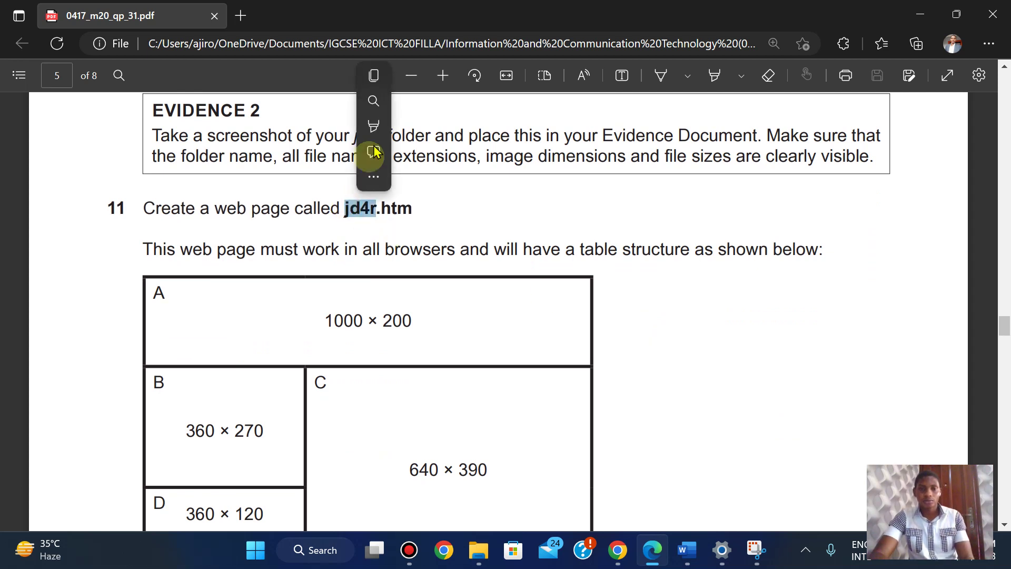
{"action": "left_click", "coordinate": [383, 82]}
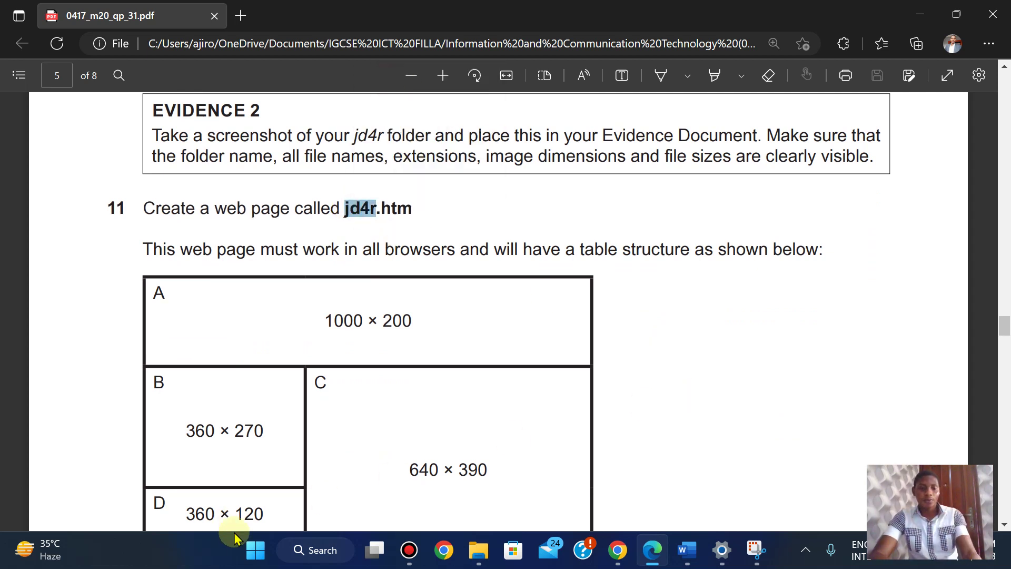
Launch Microsoft Expression Web 4, close its initial untitled page and create a new HTML page.
{"action": "left_click", "coordinate": [255, 552]}
{"action": "type", "text": "E"}
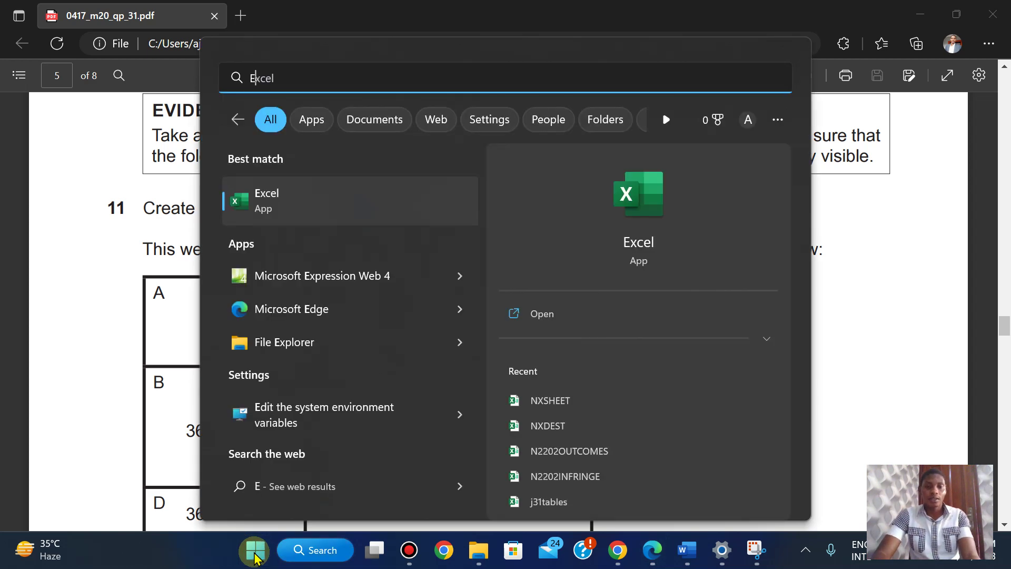
{"action": "left_click", "coordinate": [349, 275]}
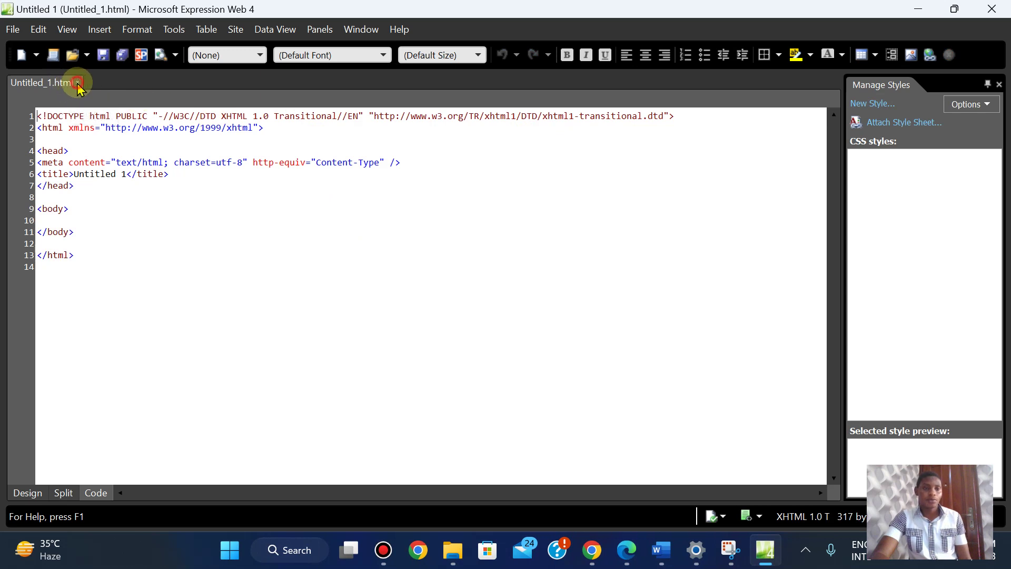
{"action": "left_click", "coordinate": [78, 84]}
{"action": "left_click", "coordinate": [13, 30]}
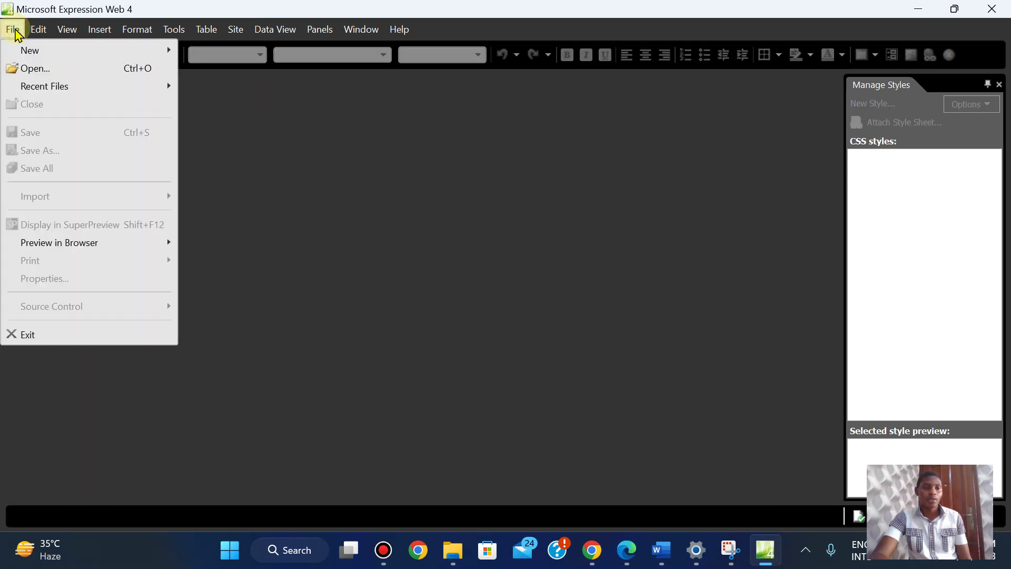
{"action": "mouse_move", "coordinate": [29, 50]}
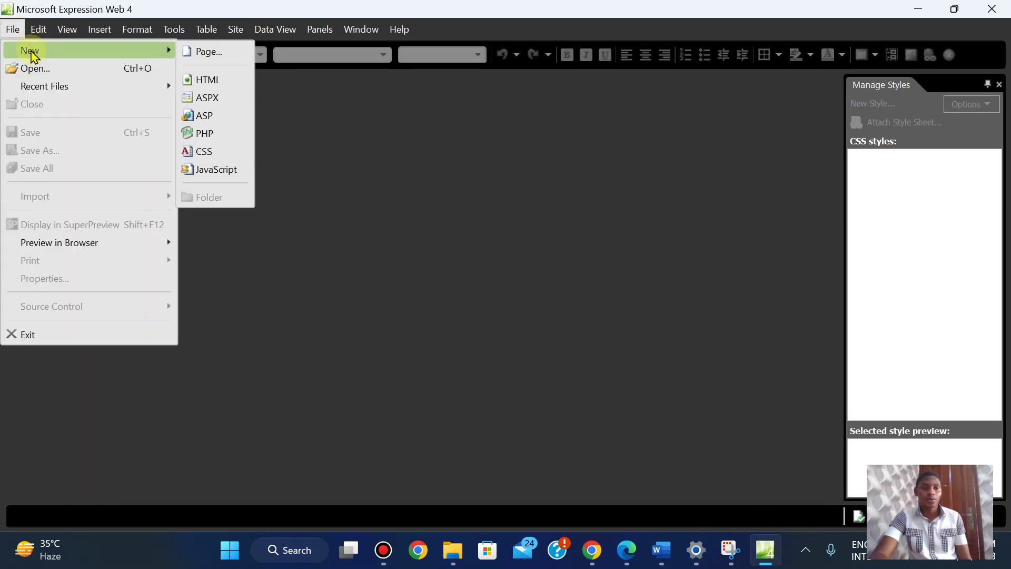
{"action": "left_click", "coordinate": [208, 84]}
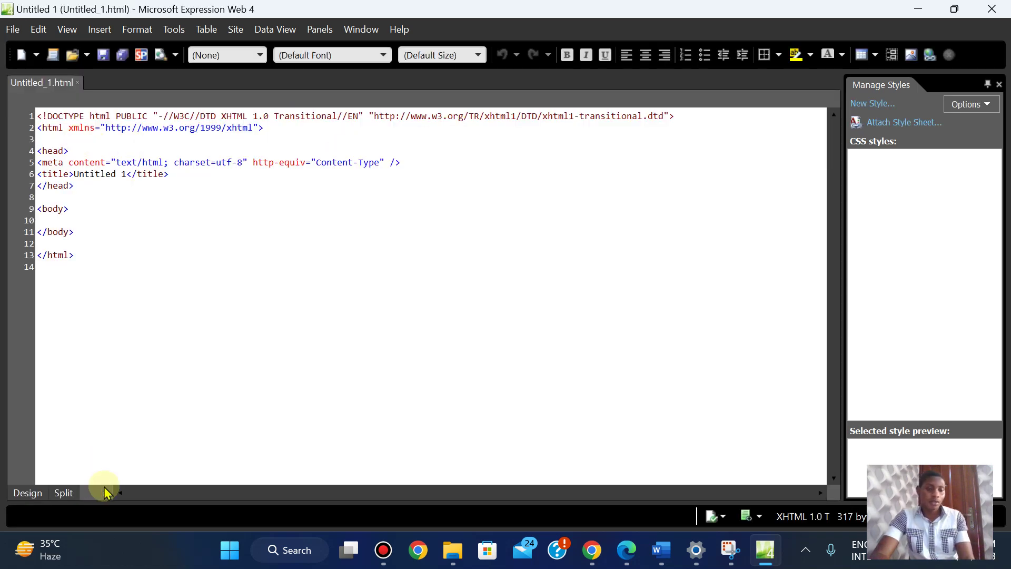
Start saving the new HTML page as a file and browse up to the Information and Communication Technology folder.
{"action": "left_click", "coordinate": [10, 29]}
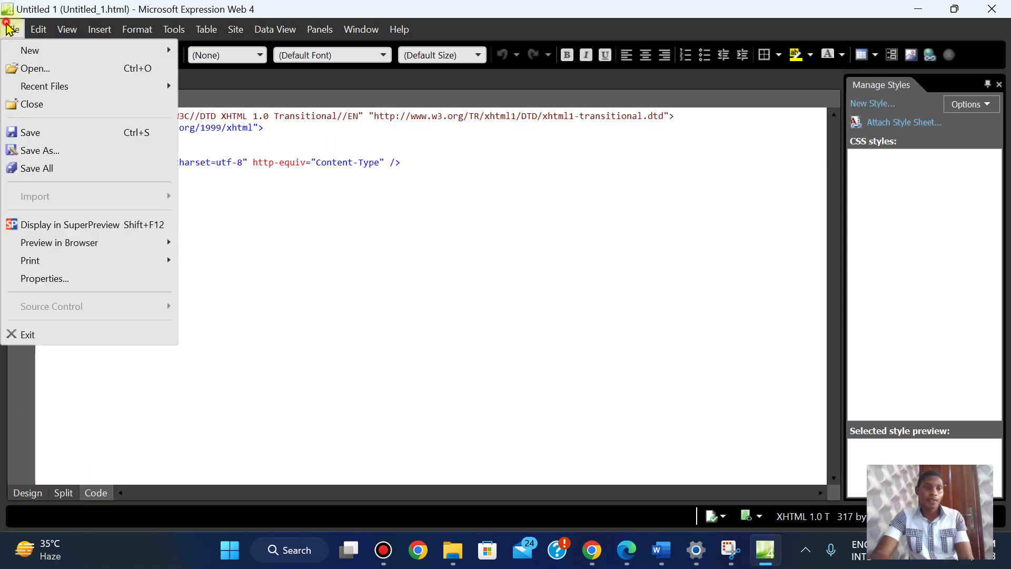
{"action": "left_click", "coordinate": [40, 150]}
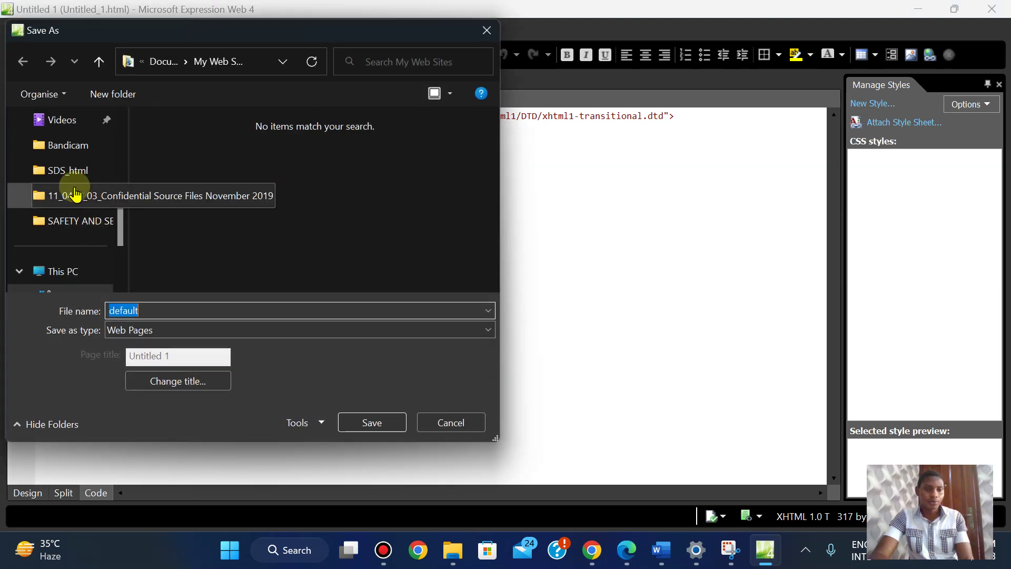
{"action": "left_click", "coordinate": [75, 194]}
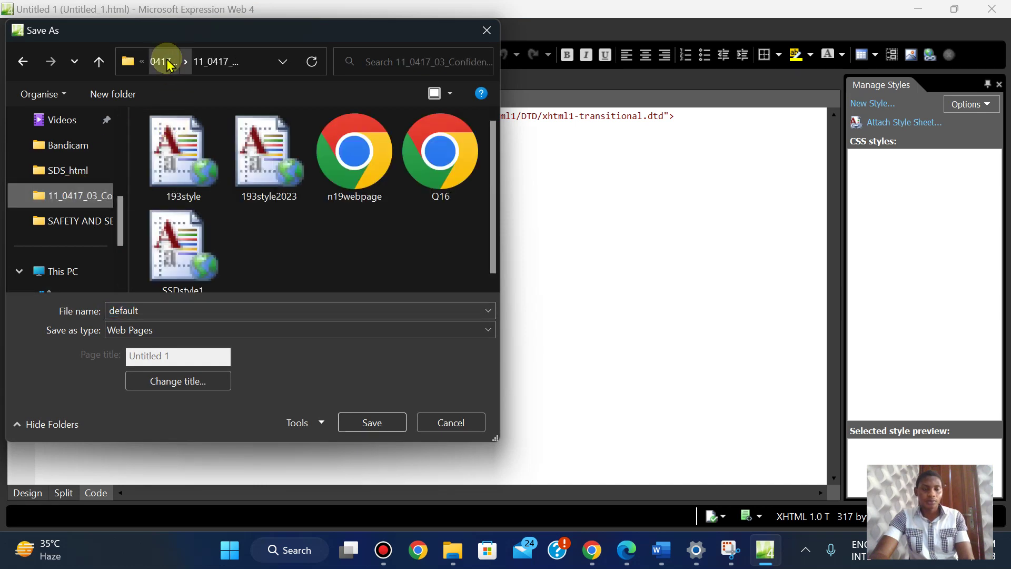
{"action": "left_click", "coordinate": [164, 61]}
{"action": "left_click", "coordinate": [165, 61]}
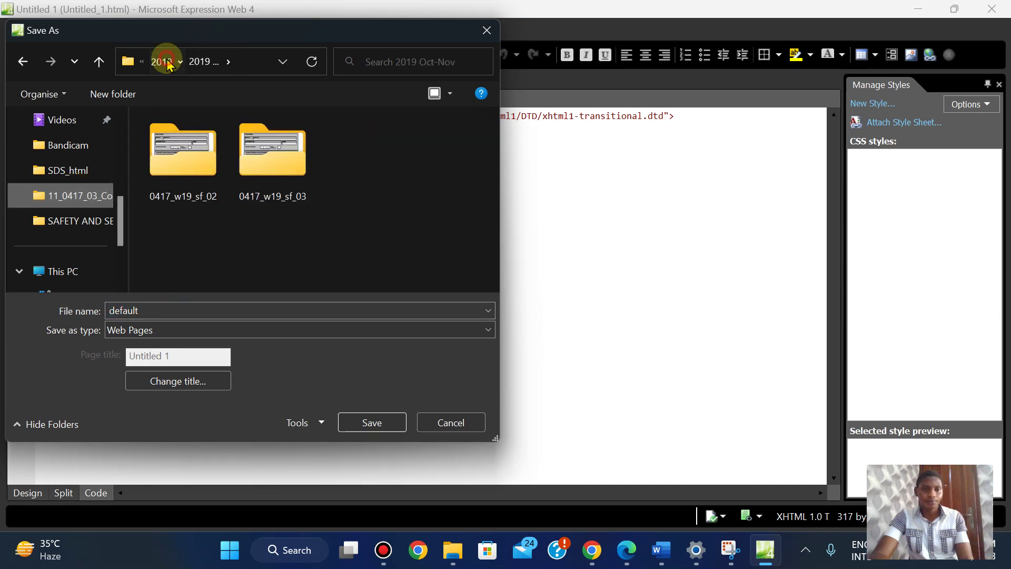
{"action": "left_click", "coordinate": [164, 61]}
{"action": "left_click", "coordinate": [165, 61]}
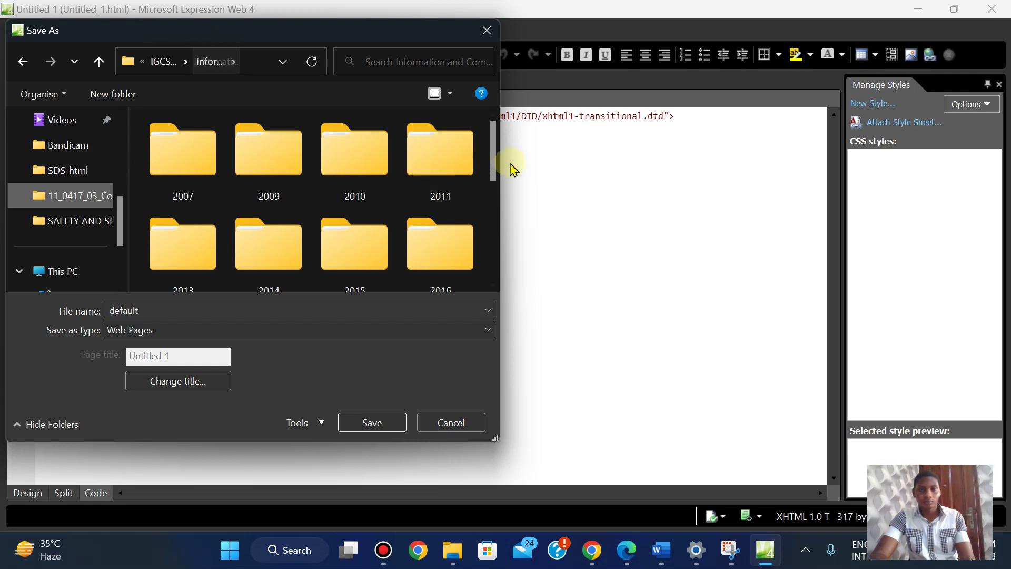
Set the save location to the jd4r folder in the 2020 Feb-March 0417_m20_sf_31 source files.
{"action": "left_click_drag", "start_coordinate": [494, 140], "coordinate": [485, 213]}
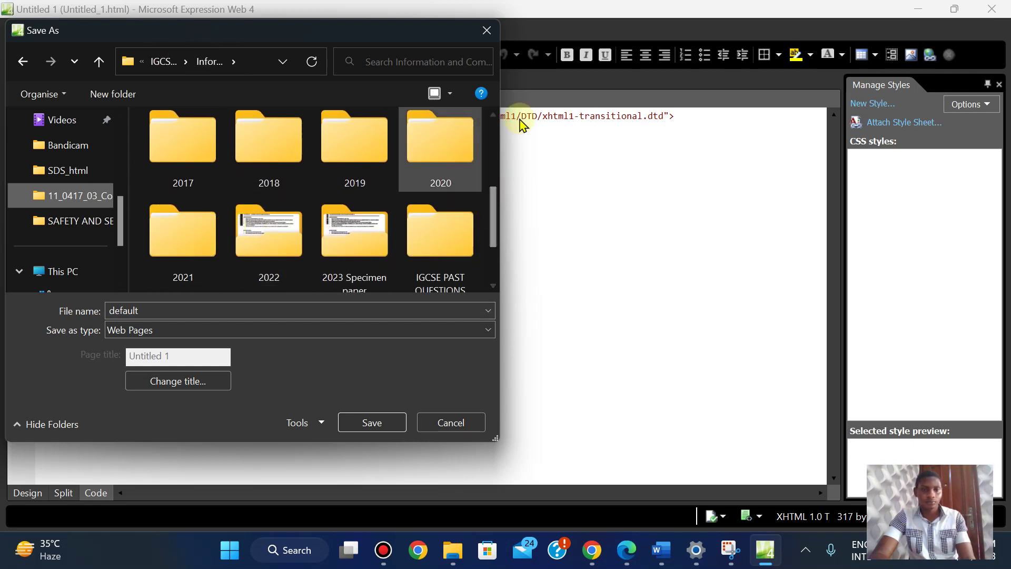
{"action": "double_click", "coordinate": [447, 154]}
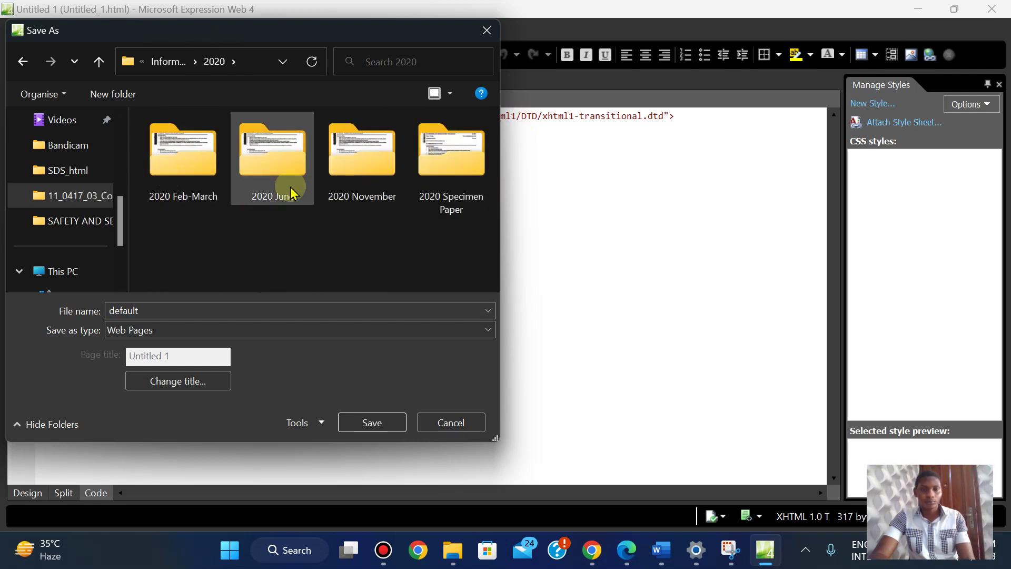
{"action": "double_click", "coordinate": [209, 164]}
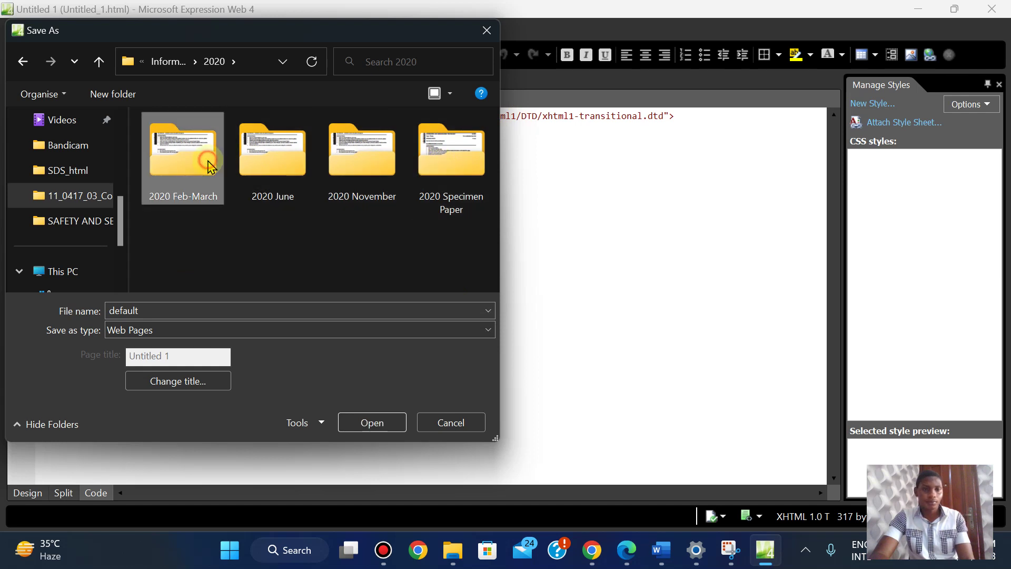
{"action": "double_click", "coordinate": [272, 158]}
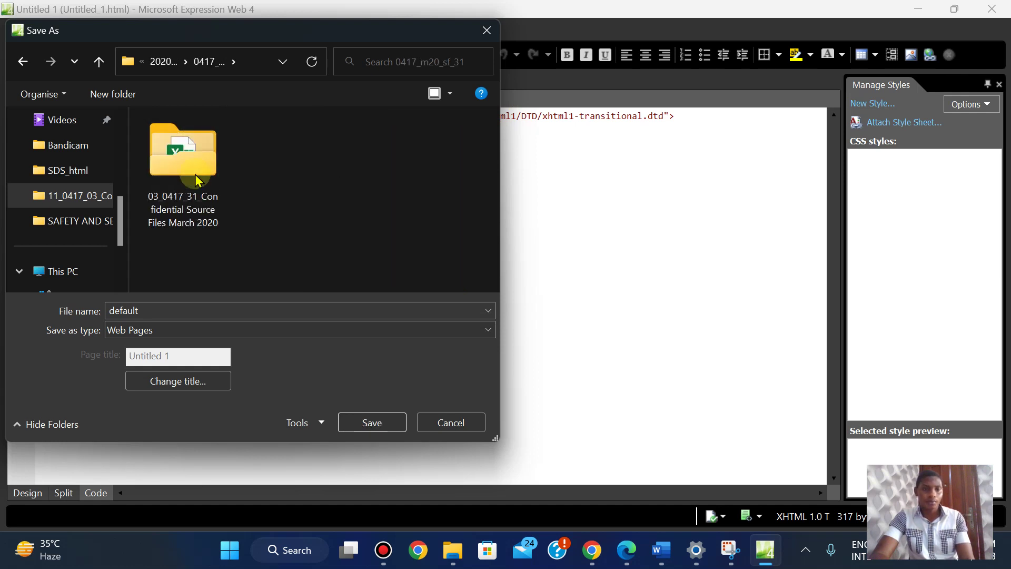
{"action": "double_click", "coordinate": [182, 162]}
{"action": "double_click", "coordinate": [188, 178]}
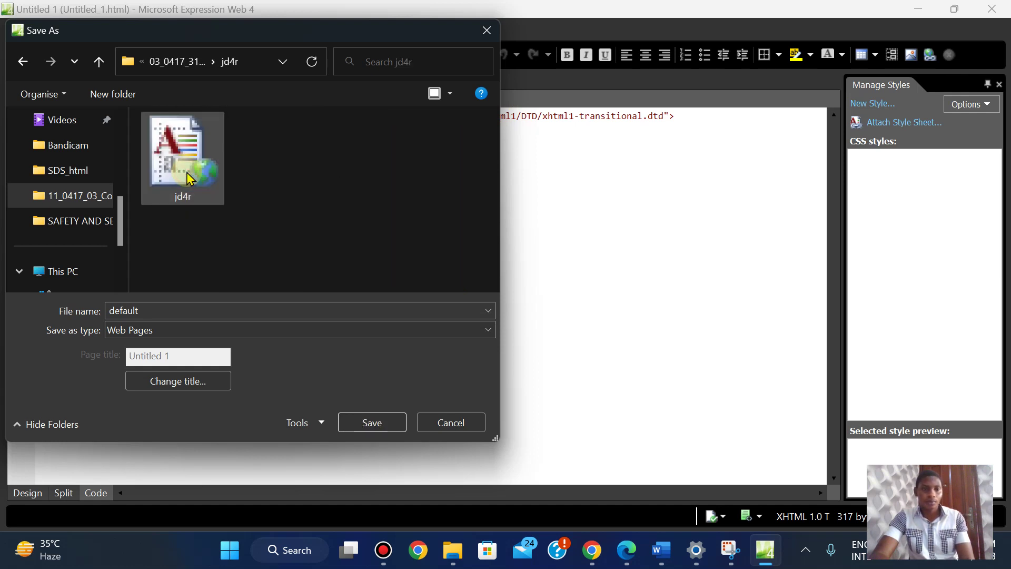
Name the web page jd4r, recheck the exam paper and save the page in the jd4r folder as type Web Pages.
{"action": "double_click", "coordinate": [139, 310]}
{"action": "type", "text": "jd4r"}
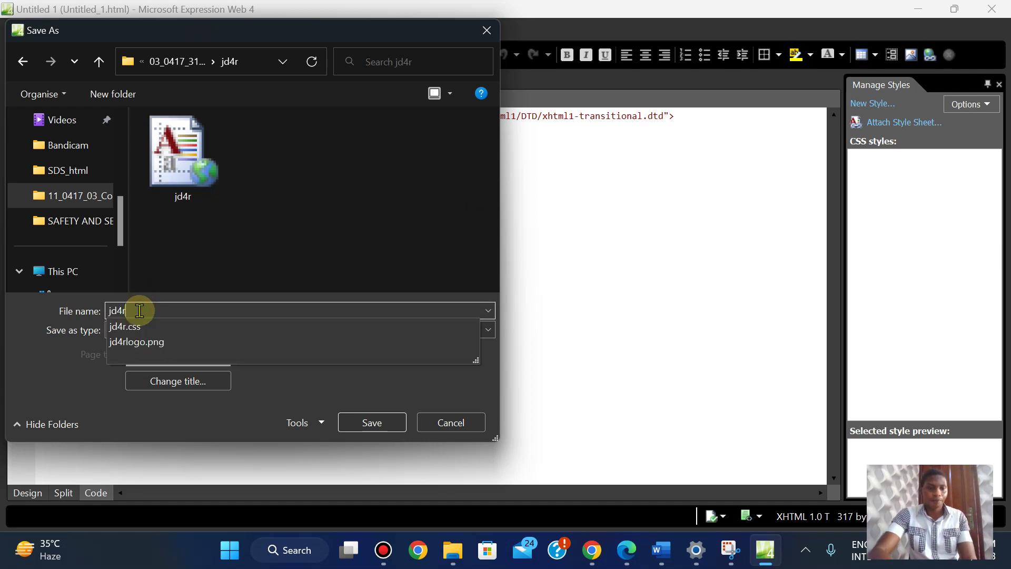
{"action": "left_click", "coordinate": [327, 235]}
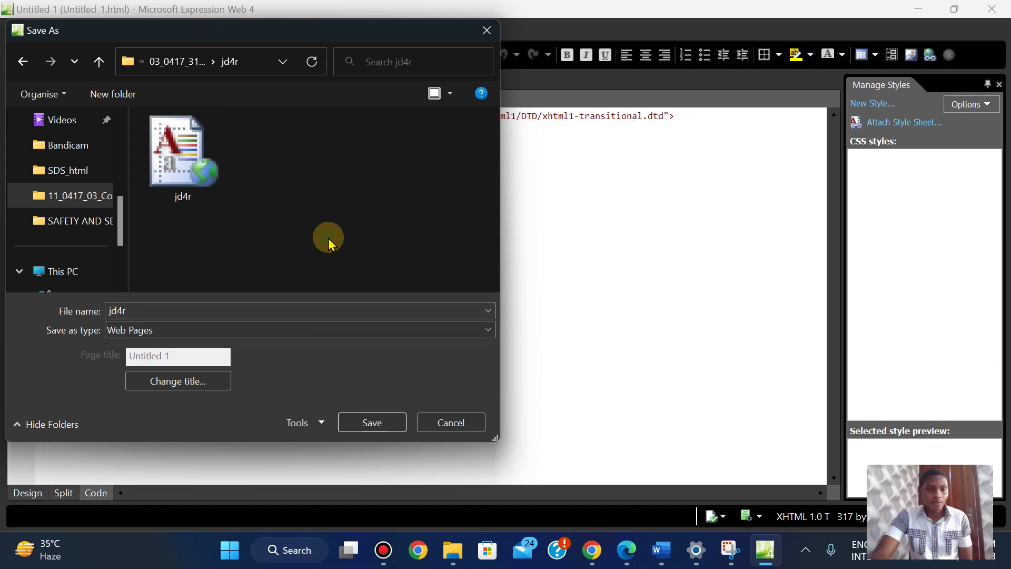
{"action": "left_click", "coordinate": [625, 551]}
{"action": "left_click", "coordinate": [625, 551]}
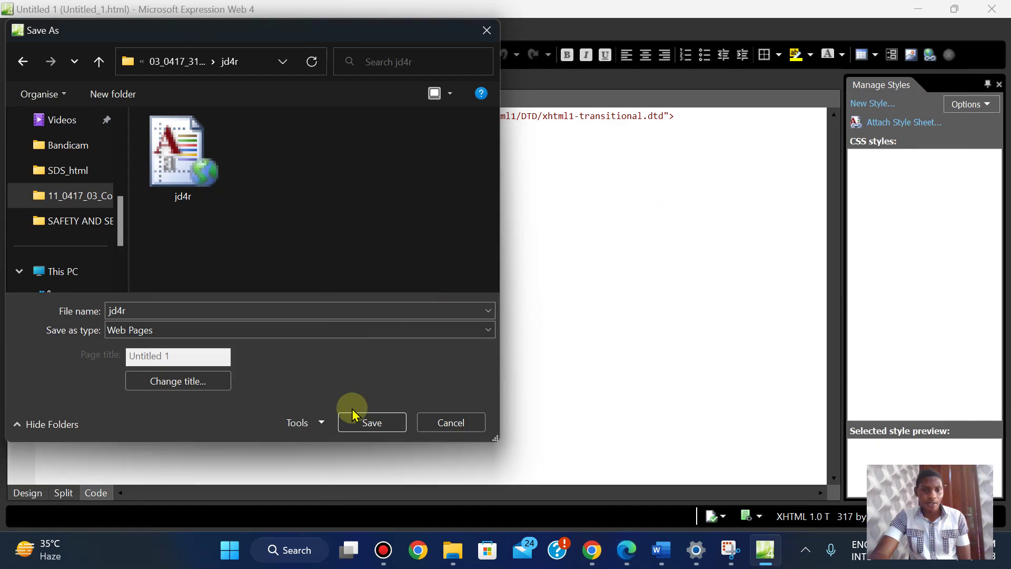
{"action": "left_click", "coordinate": [372, 423]}
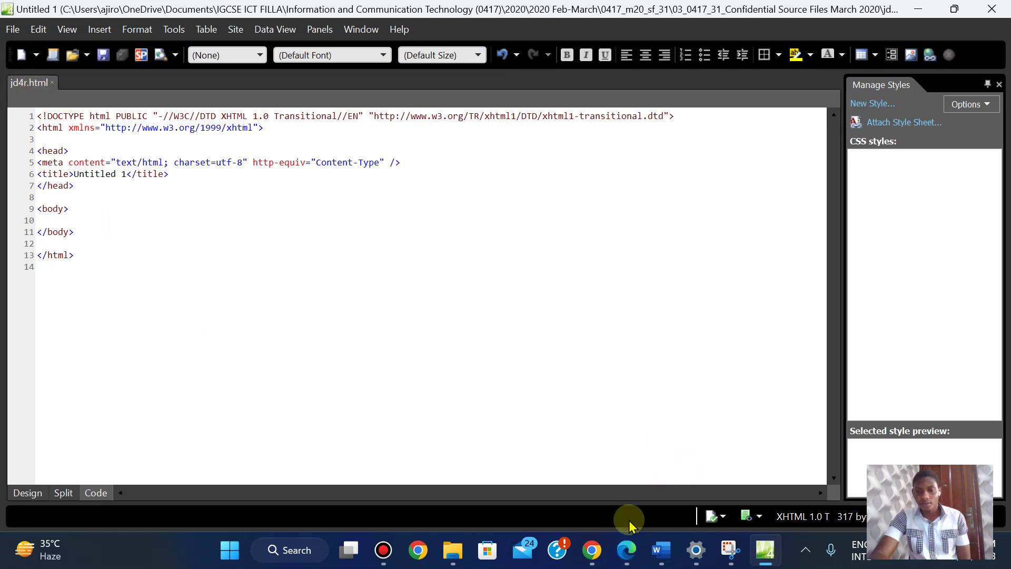
Examine question 11's table structure, cell dimensions and border requirements in the exam paper in Edge.
{"action": "left_click", "coordinate": [625, 550]}
{"action": "key", "text": "Down"}
{"action": "key", "text": "Down"}
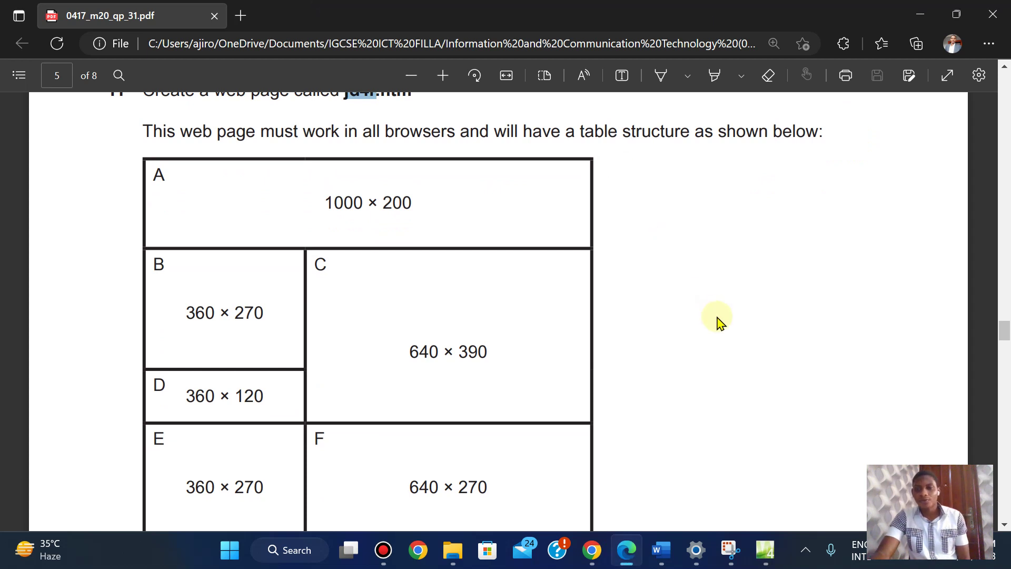
{"action": "scroll", "coordinate": [719, 321], "scroll_direction": "down", "scroll_amount": 2}
{"action": "scroll", "coordinate": [719, 322], "scroll_direction": "down", "scroll_amount": 6}
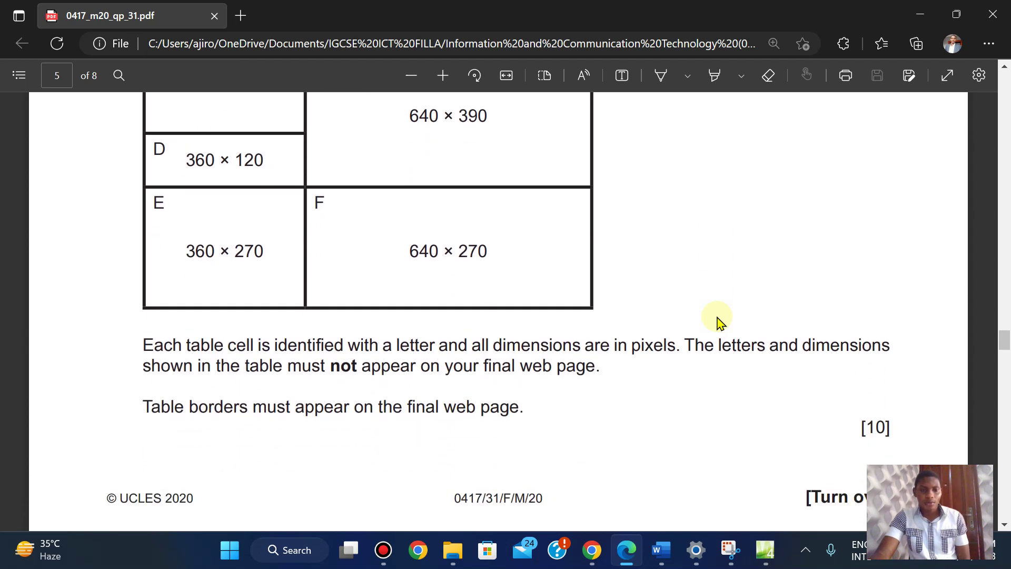
{"action": "scroll", "coordinate": [719, 320], "scroll_direction": "up", "scroll_amount": 2}
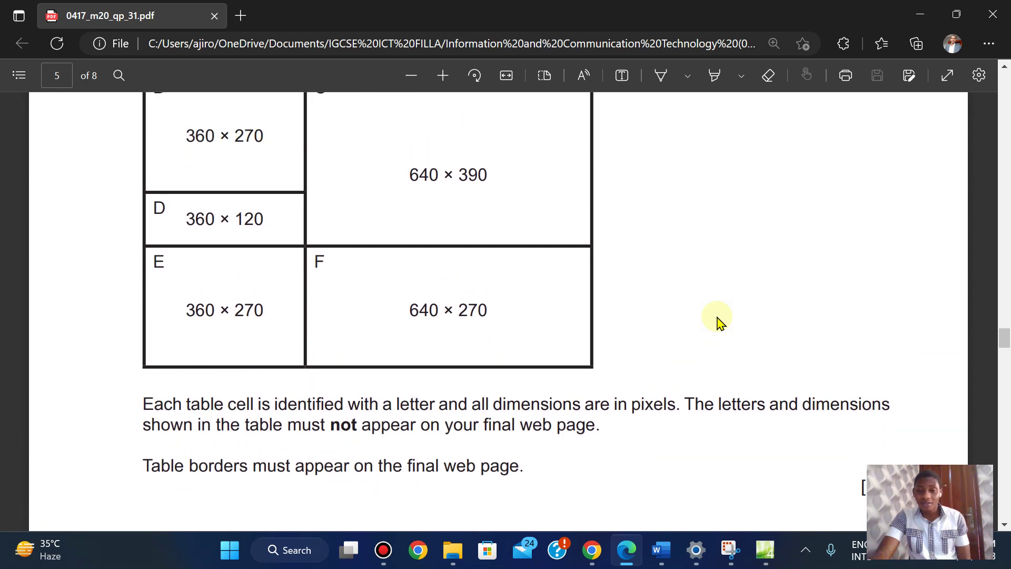